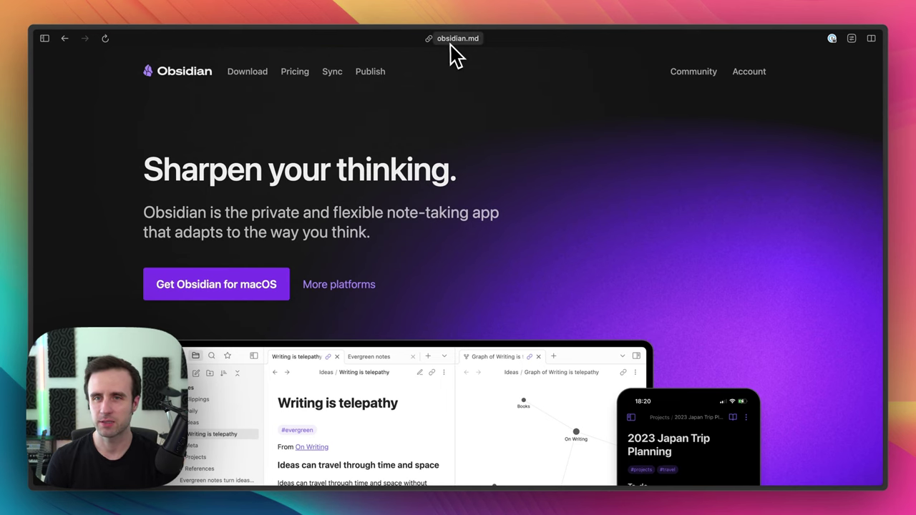
Step: Look through the Obsidian home page's feature overview and open the site's download page
scroll(497, 225, "down", 5)
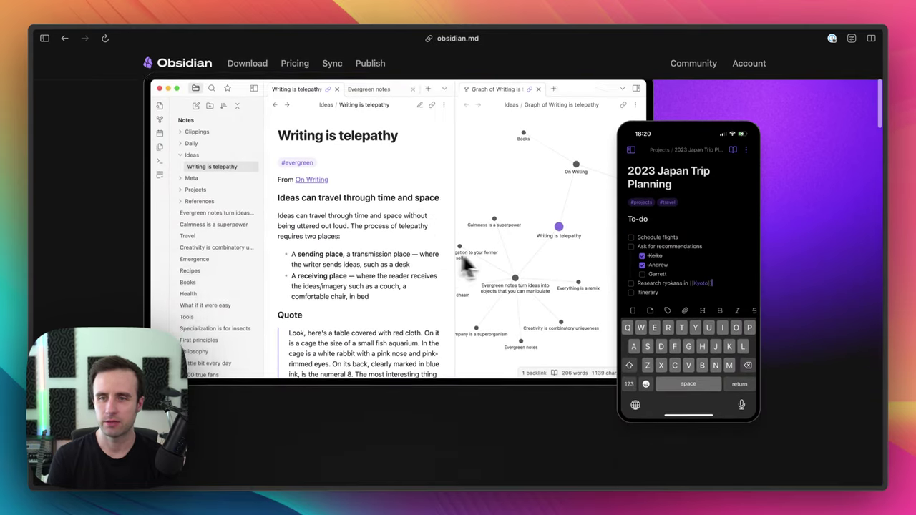
scroll(348, 249, "down", 15)
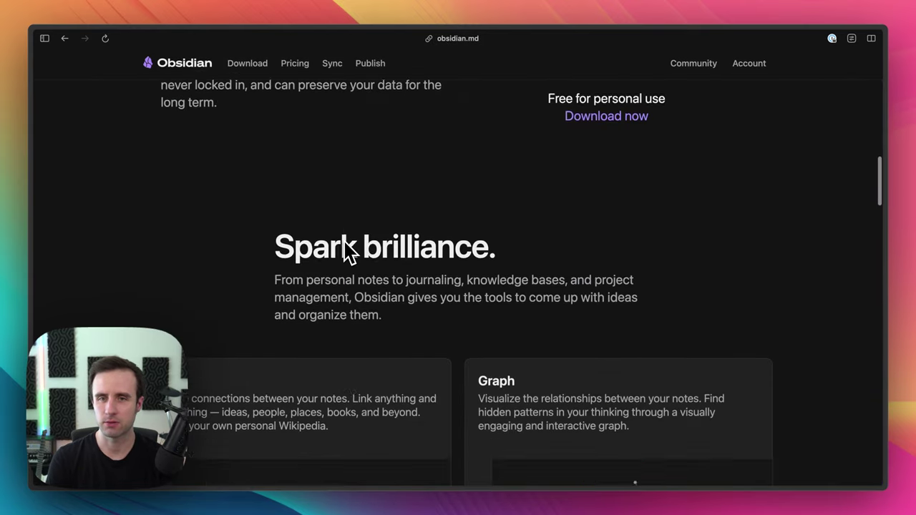
scroll(348, 249, "down", 15)
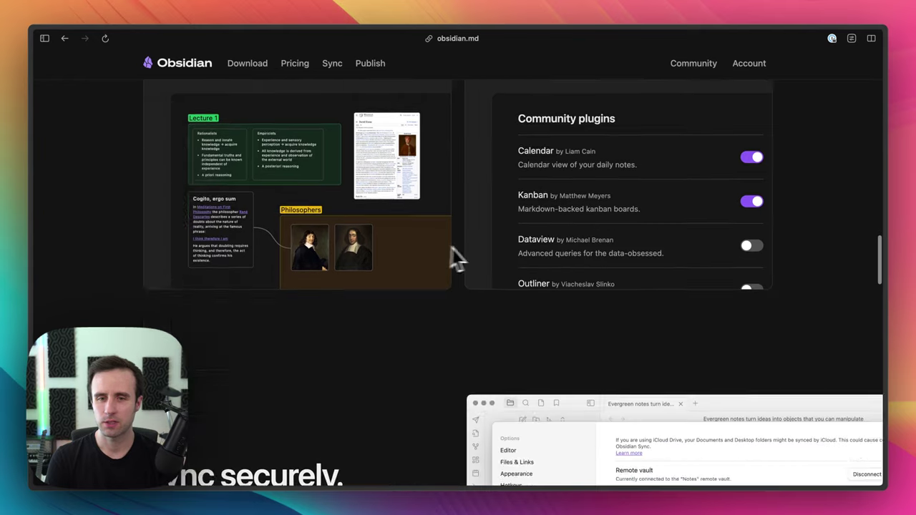
scroll(473, 260, "down", 15)
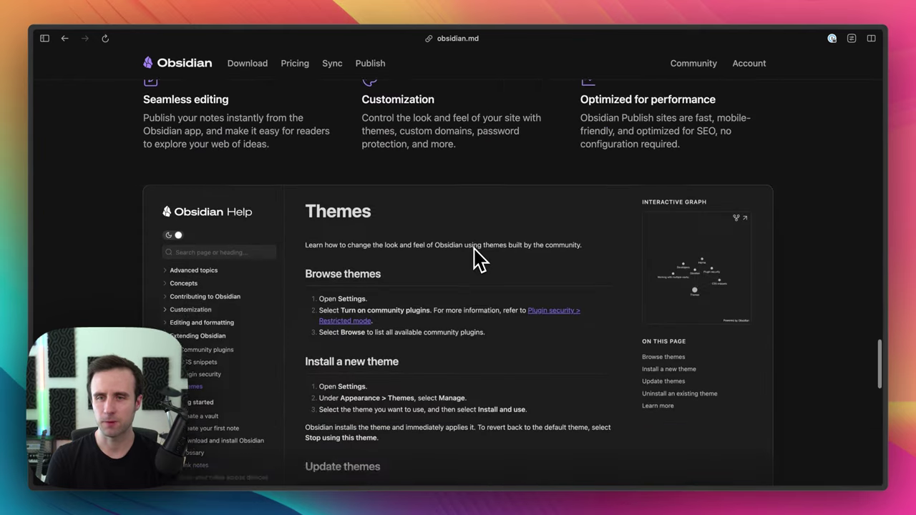
scroll(478, 259, "down", 5)
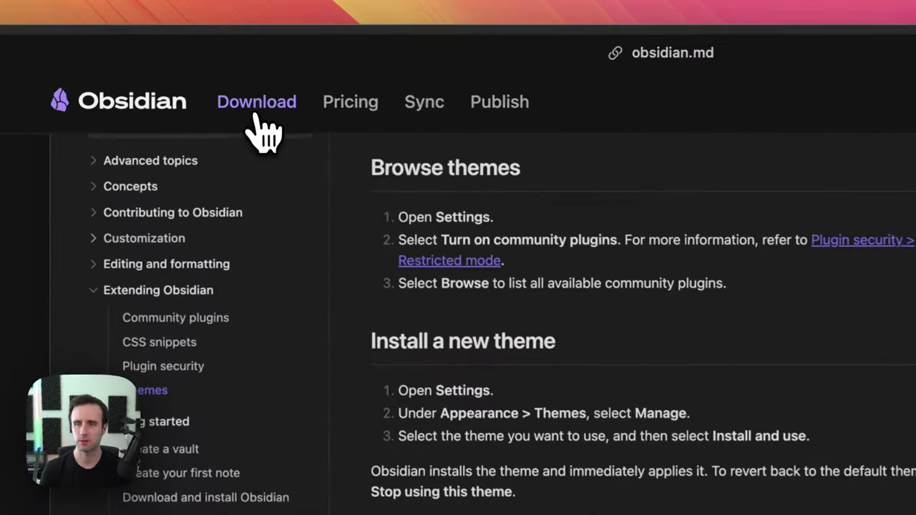
left_click(247, 63)
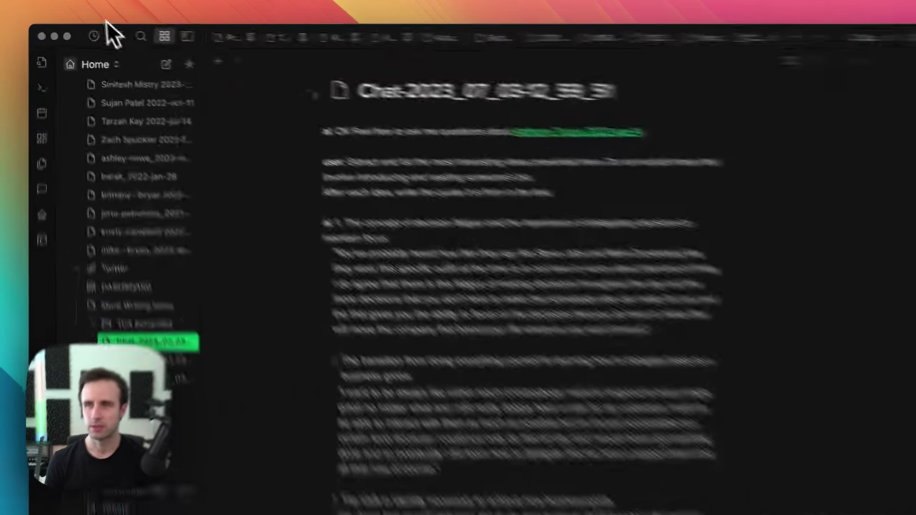
Step: Switch to the Obsidian app, open its community plugins settings, and review the list of installed plugins
left_click(64, 20)
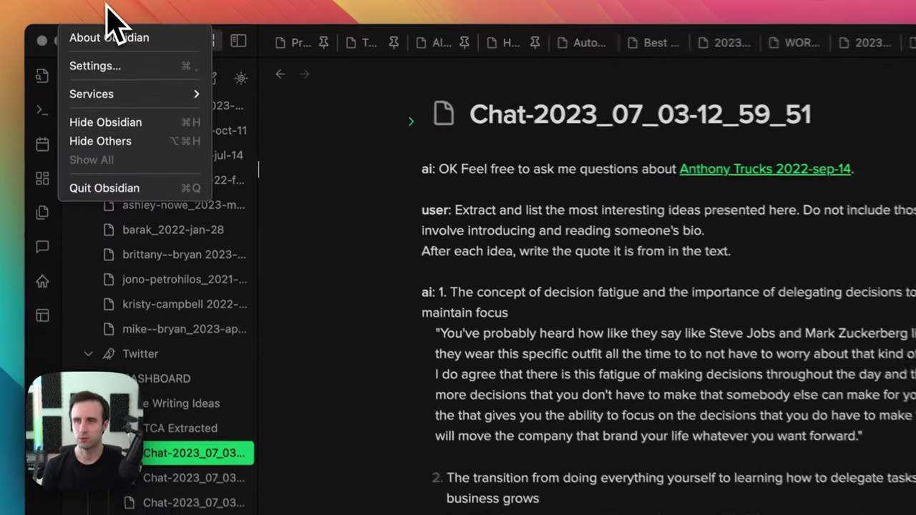
left_click(50, 46)
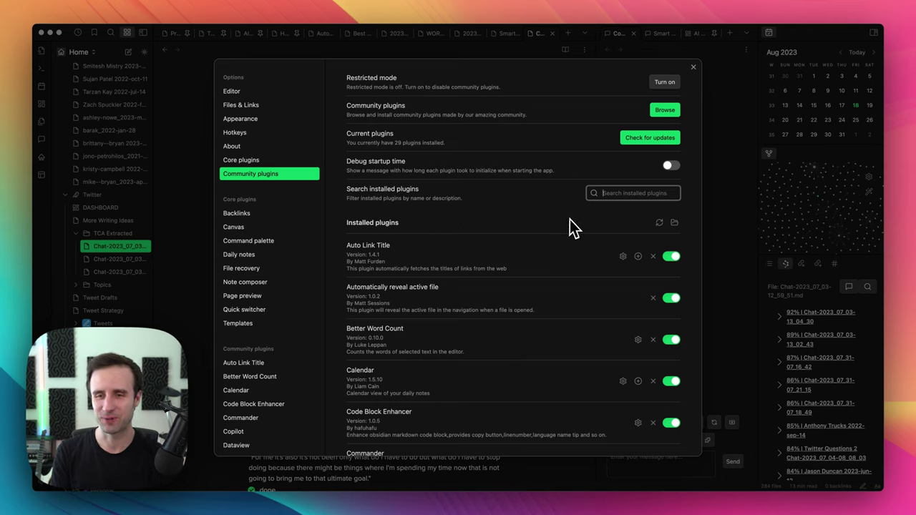
scroll(501, 222, "down", 3)
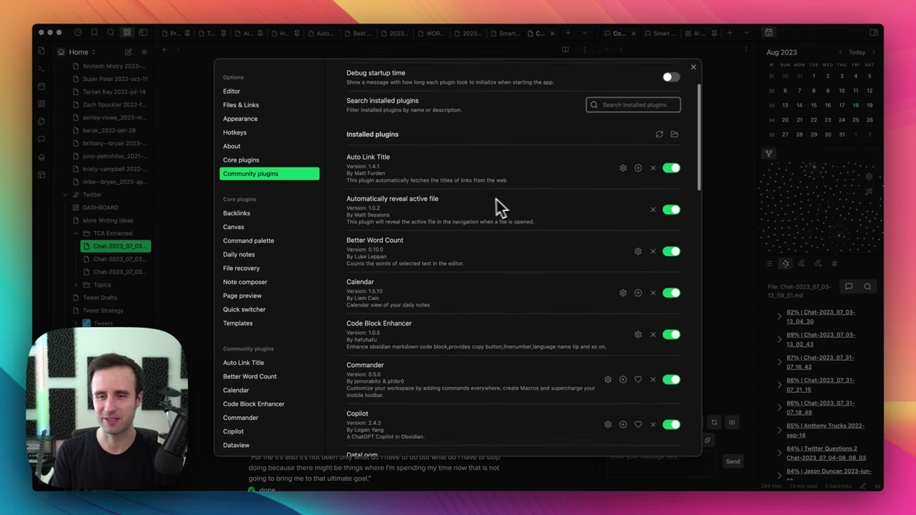
scroll(489, 182, "down", 7)
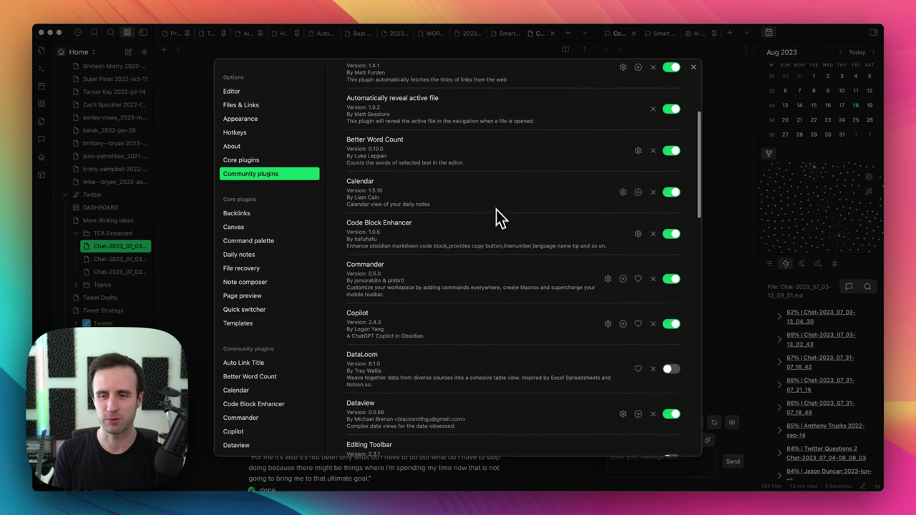
scroll(498, 216, "down", 6)
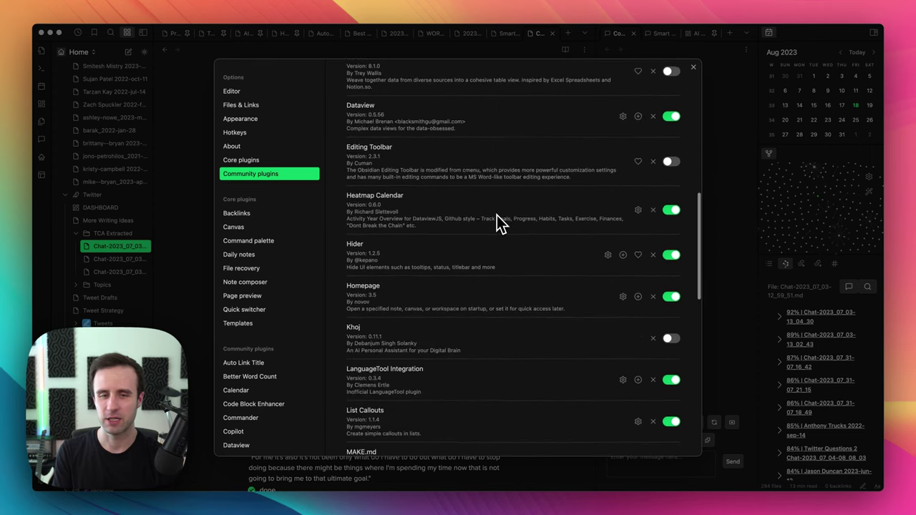
scroll(496, 239, "down", 5)
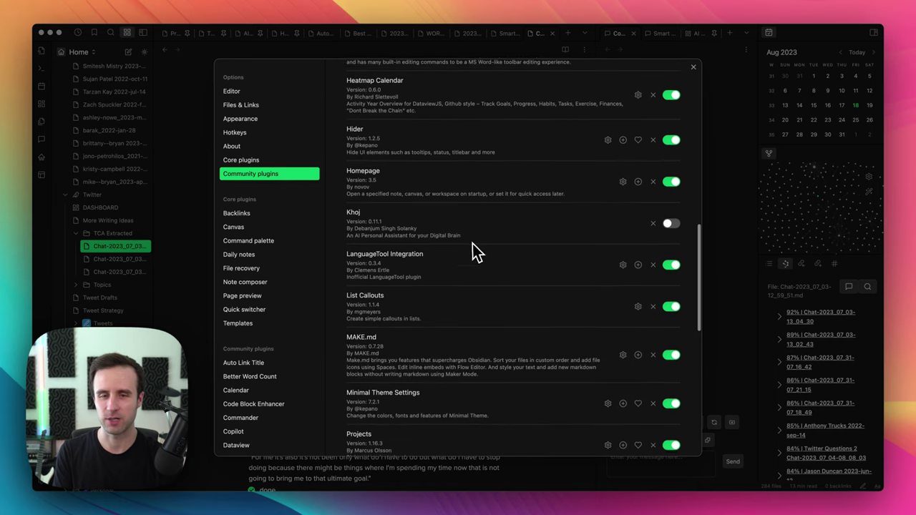
scroll(469, 236, "down", 7)
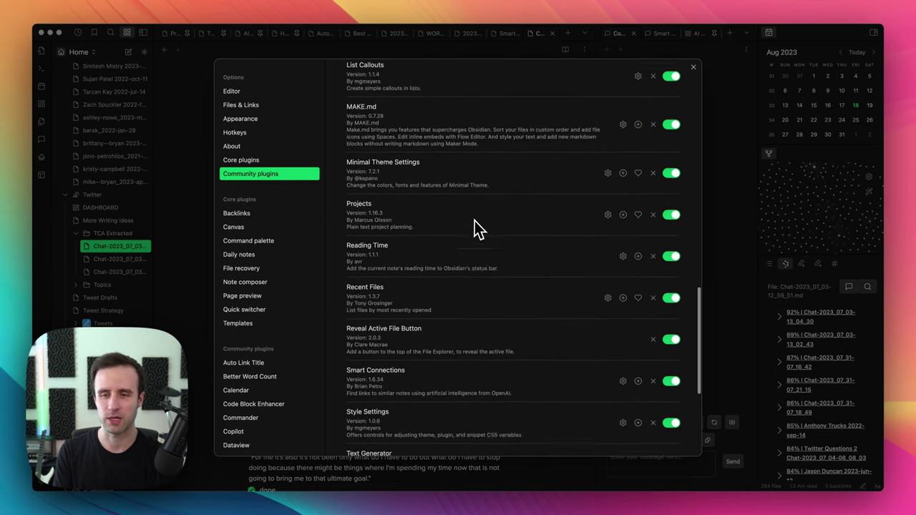
scroll(480, 228, "down", 6)
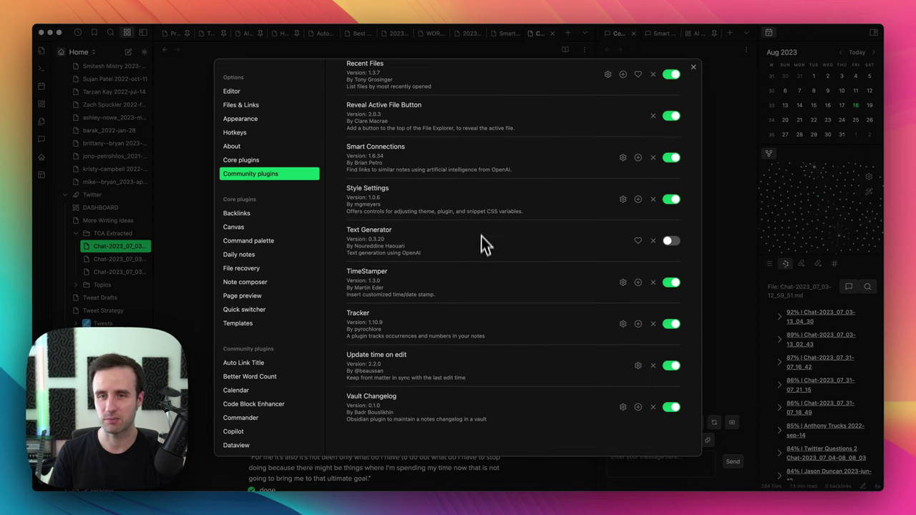
scroll(482, 245, "up", 20)
scroll(487, 268, "down", 4)
scroll(497, 222, "down", 2)
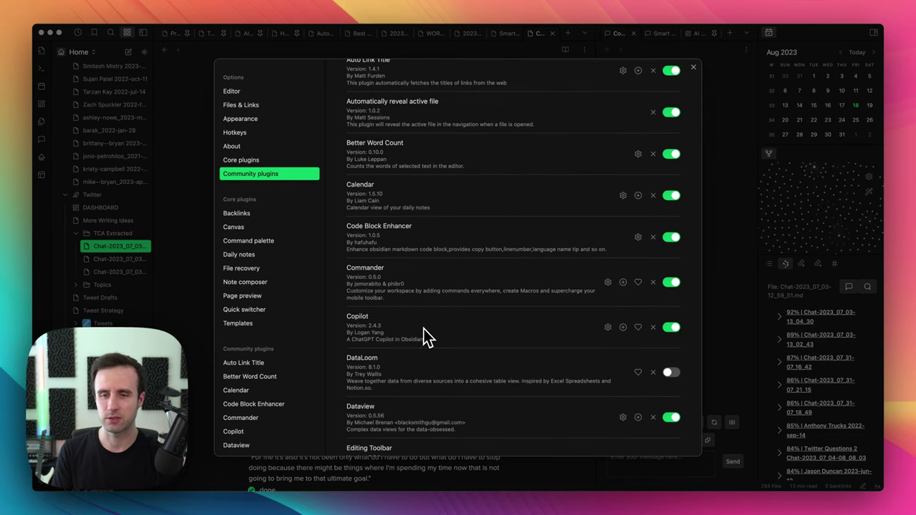
Step: Browse the community plugin catalogue and search it for "copilot"
scroll(440, 331, "up", 6)
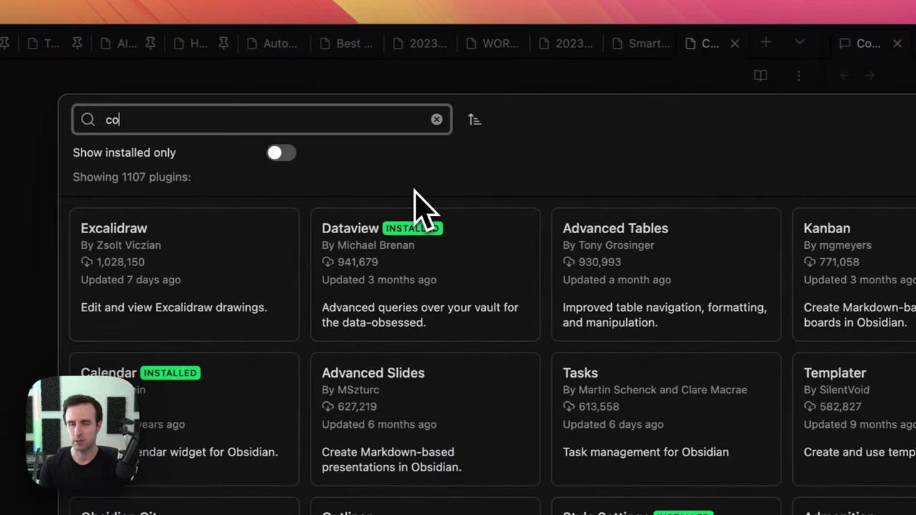
type("ilot")
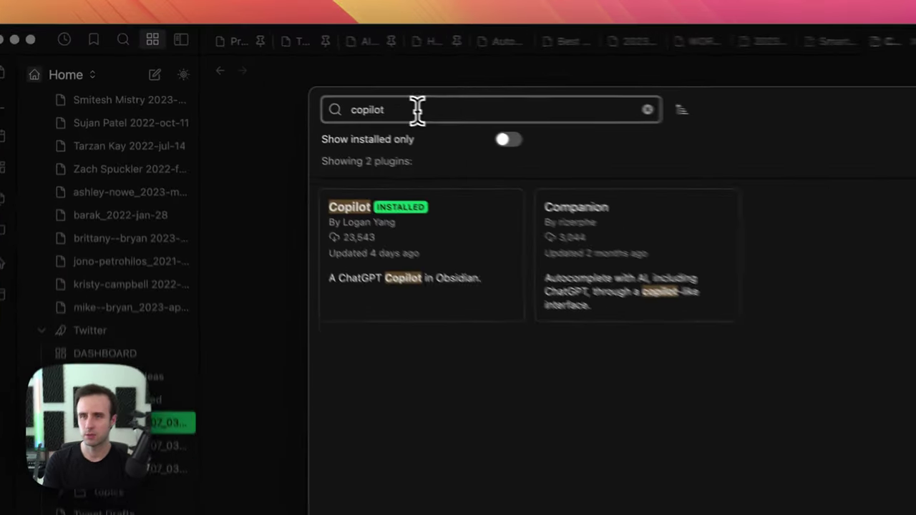
Step: Search the community plugins for "smart connection" instead and open the Smart Connections plugin's details
double_click(274, 71)
type("smart connection")
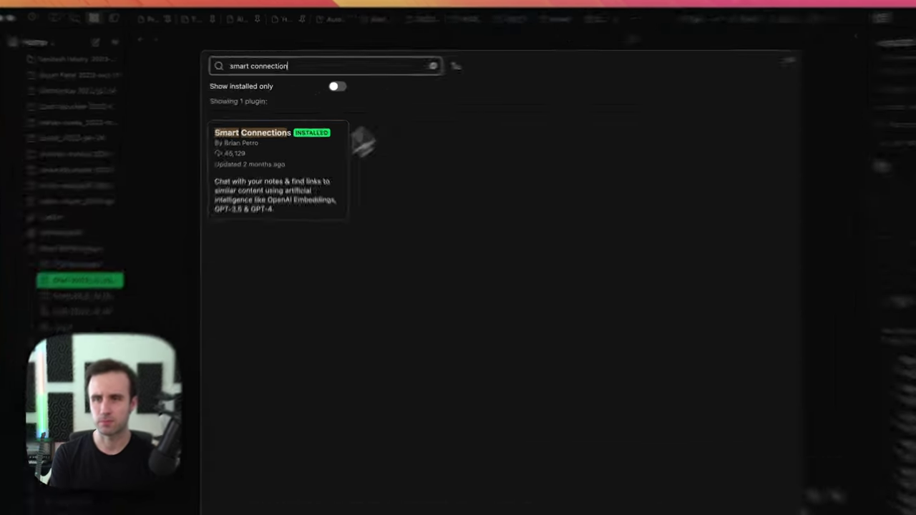
left_click(268, 184)
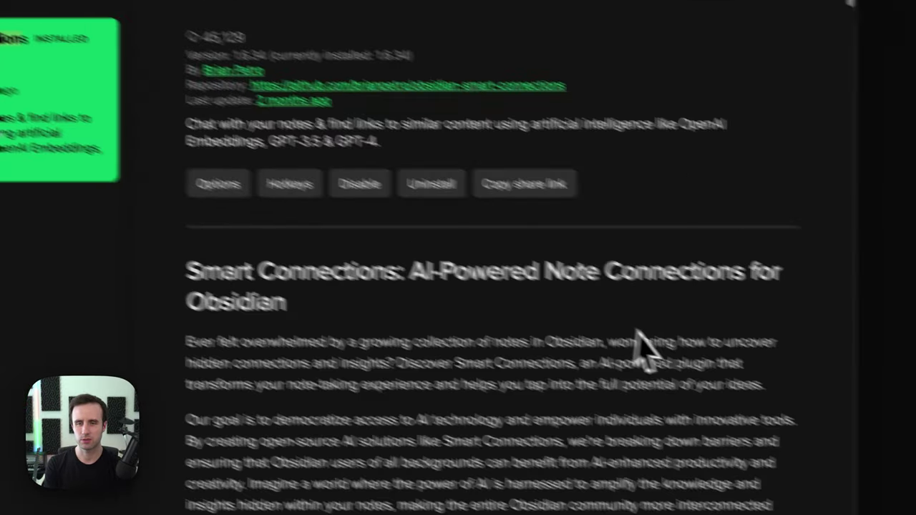
Step: Read the Smart Connections description from its introduction through the Smart Chat features, benefits and limitations
scroll(645, 358, "down", 5)
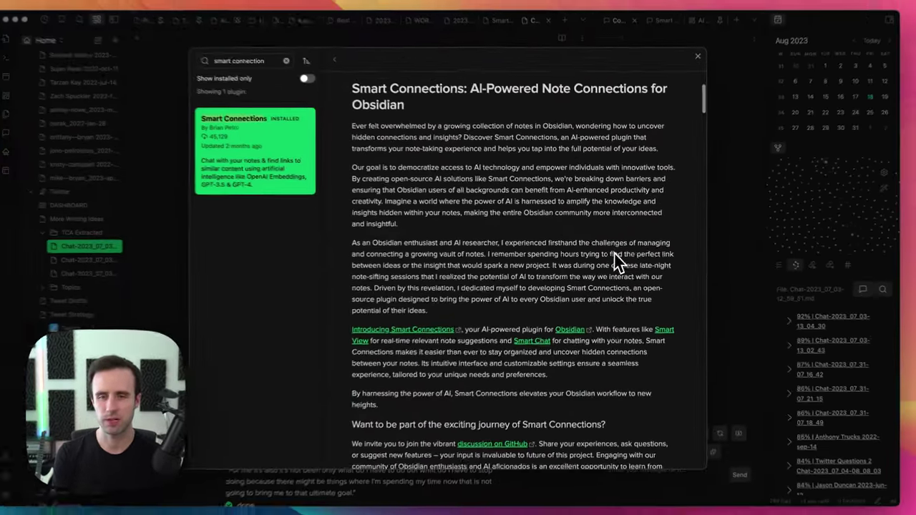
scroll(617, 261, "down", 10)
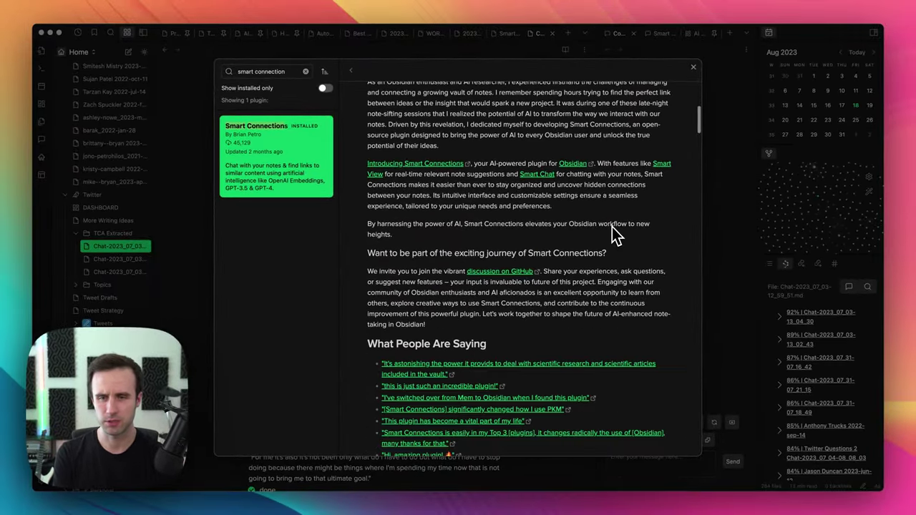
scroll(612, 227, "down", 10)
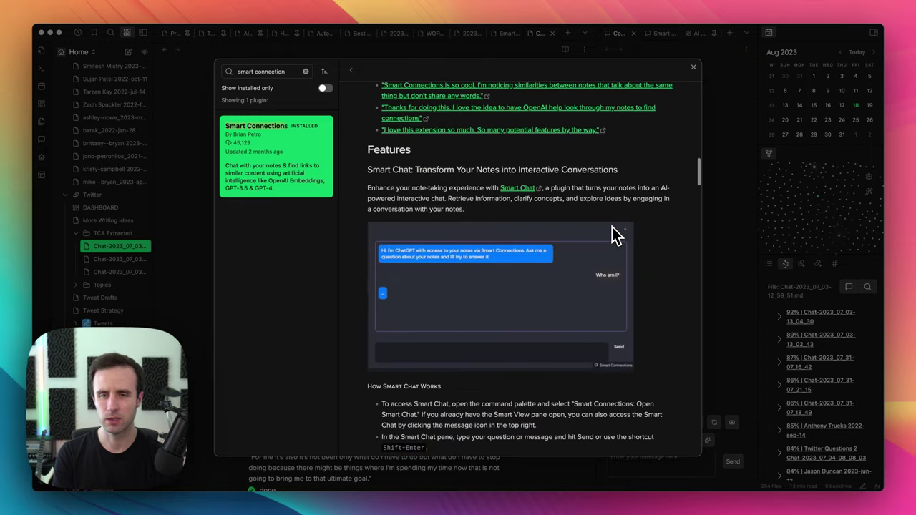
scroll(616, 232, "up", 2)
scroll(613, 230, "down", 2)
scroll(611, 225, "down", 6)
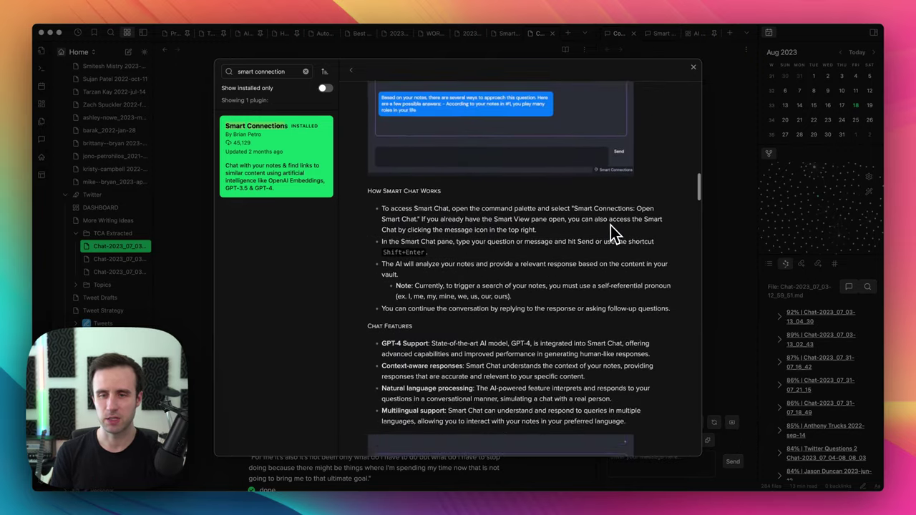
scroll(611, 226, "down", 10)
scroll(614, 232, "up", 1)
scroll(613, 233, "down", 3)
scroll(613, 232, "down", 3)
scroll(611, 225, "down", 4)
scroll(613, 225, "down", 3)
scroll(612, 225, "down", 5)
scroll(612, 223, "down", 4)
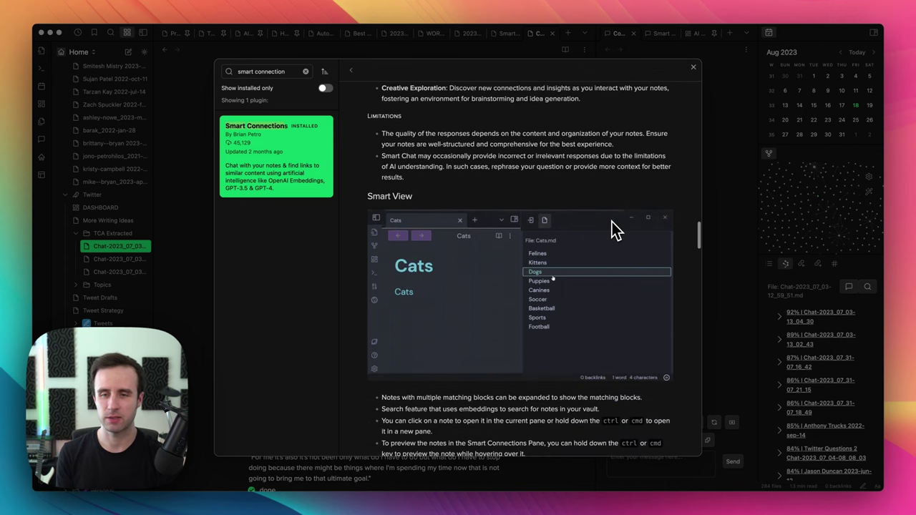
Step: Read the plugin's sections on Smart View, the dynamic code block, section block matching and highlighting to find connections
scroll(613, 226, "down", 2)
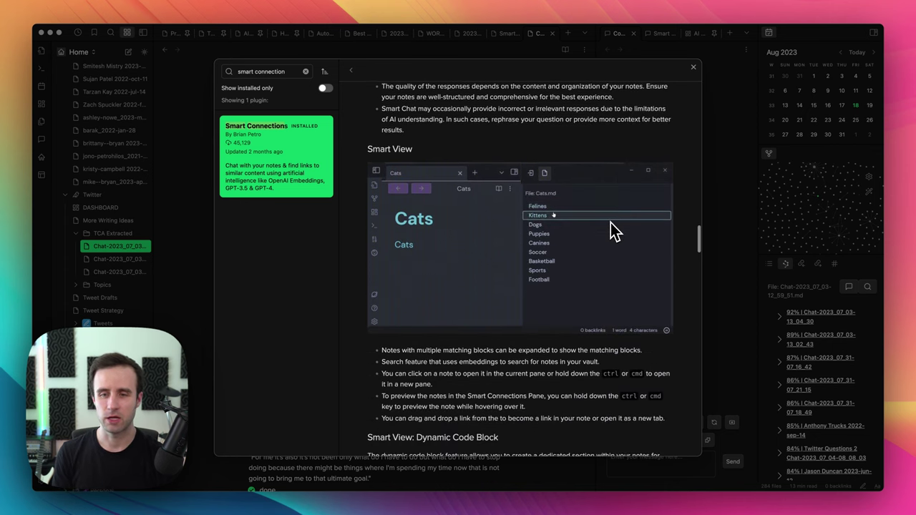
scroll(613, 232, "down", 3)
scroll(612, 234, "down", 7)
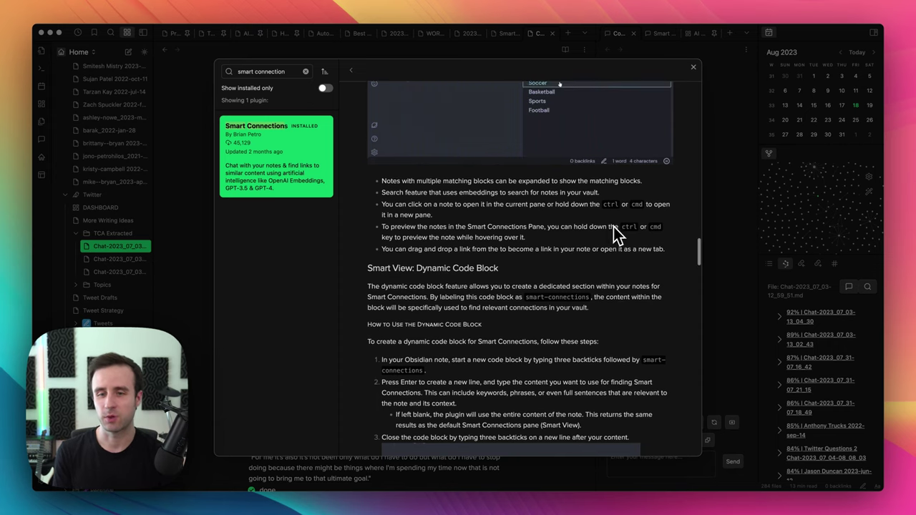
scroll(607, 232, "down", 10)
scroll(605, 234, "down", 2)
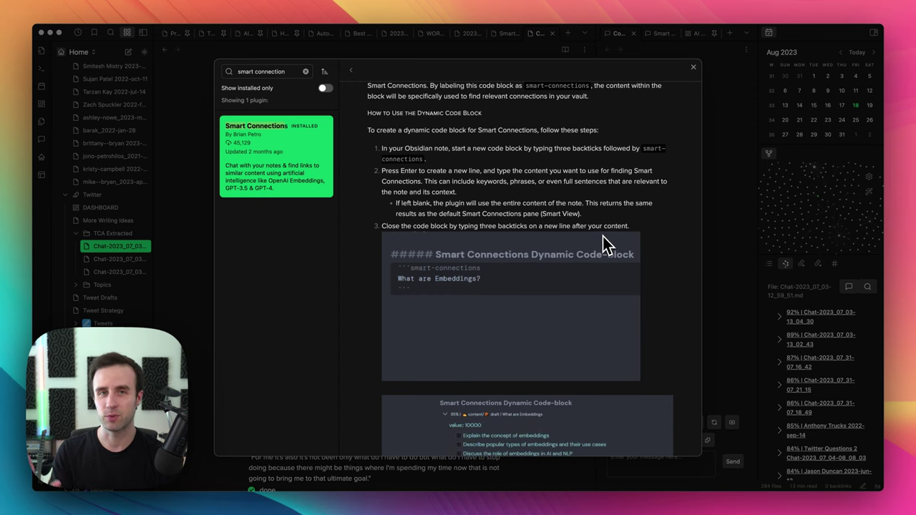
scroll(605, 242, "down", 3)
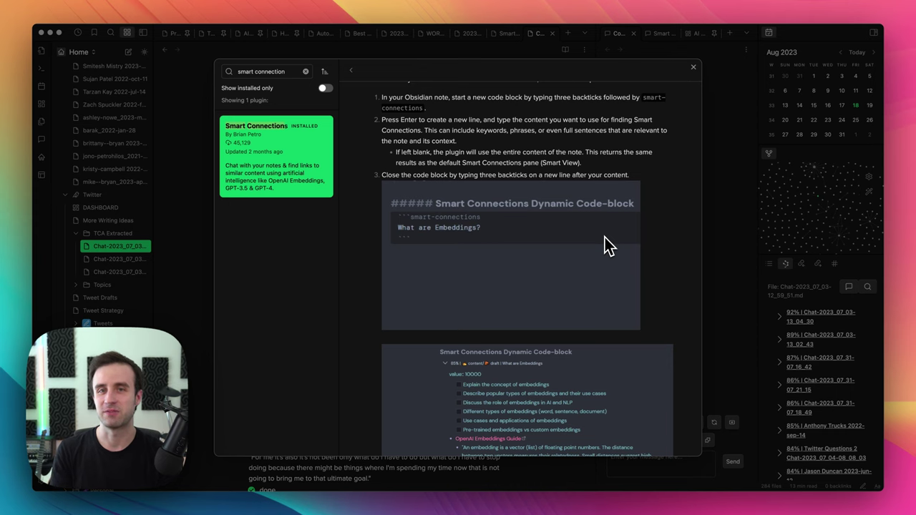
scroll(623, 236, "down", 2)
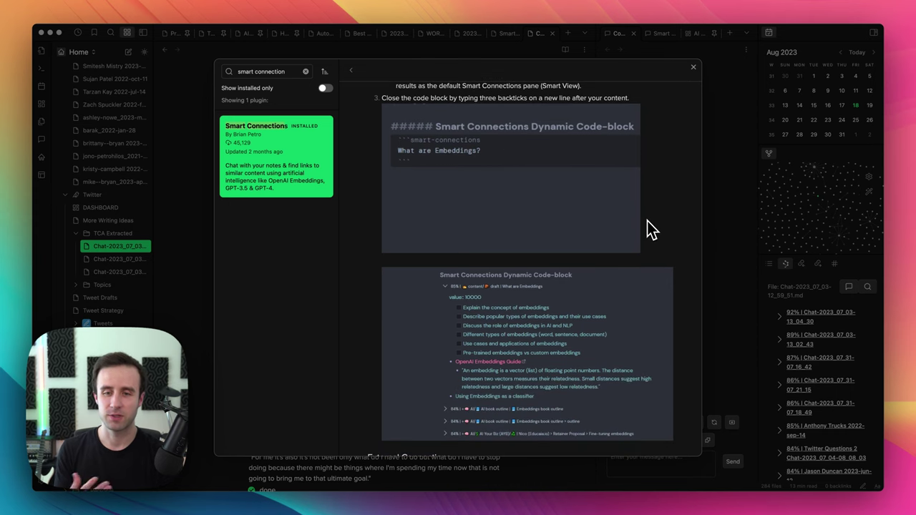
scroll(656, 222, "down", 1)
scroll(663, 222, "down", 8)
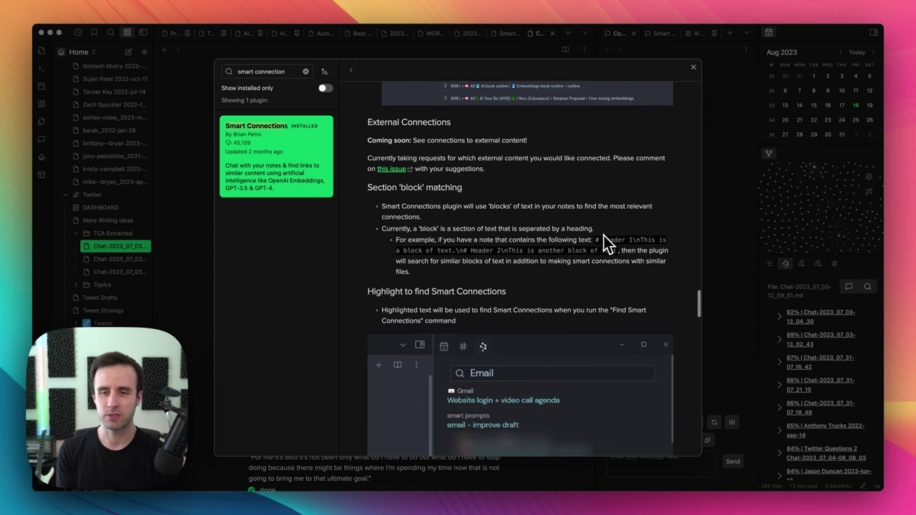
scroll(604, 241, "down", 1)
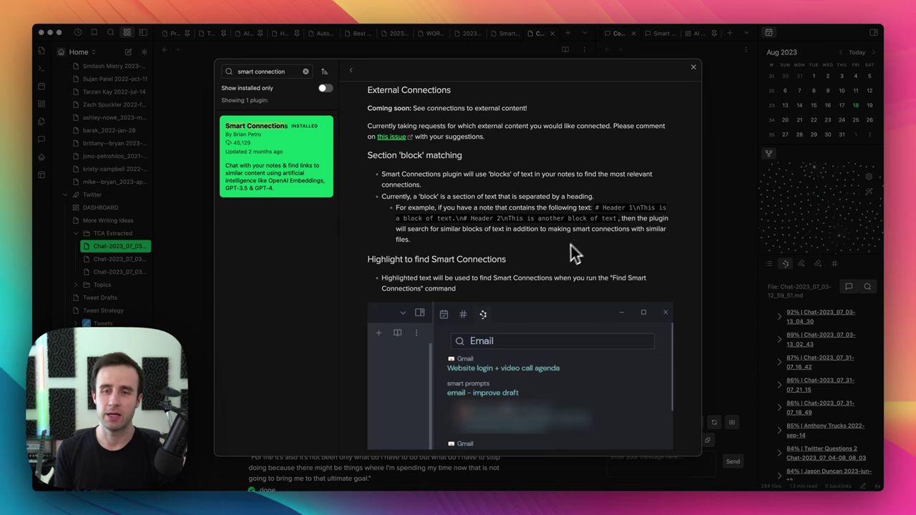
Step: Go back through the plugin description to review how Smart Chat works and its chat features
scroll(565, 257, "up", 4)
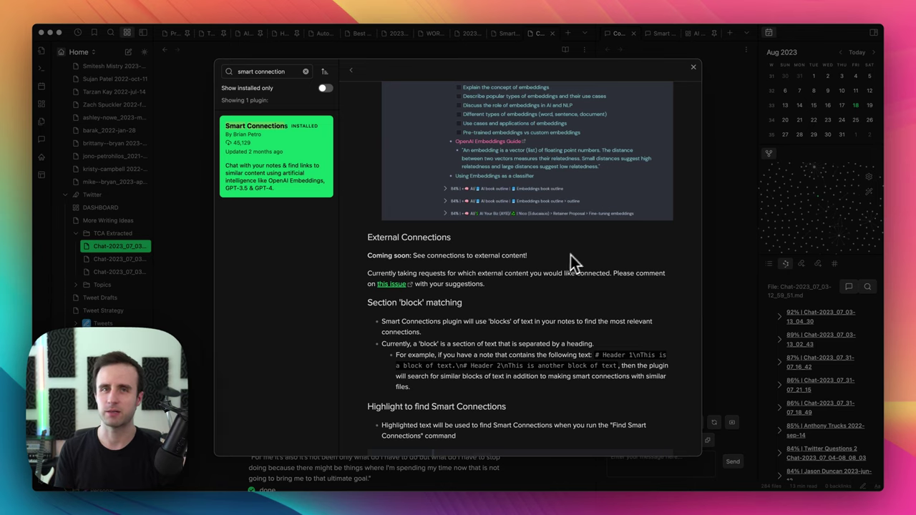
scroll(580, 252, "up", 8)
scroll(545, 287, "up", 10)
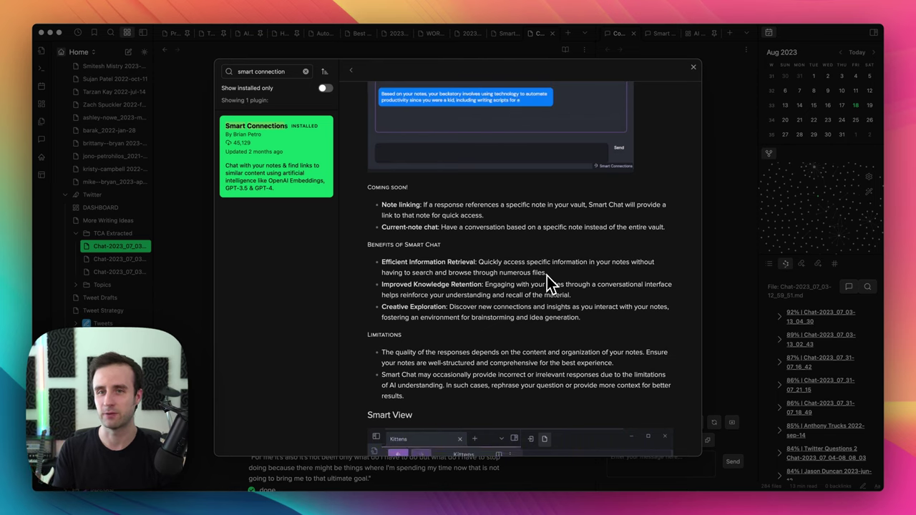
scroll(555, 279, "up", 3)
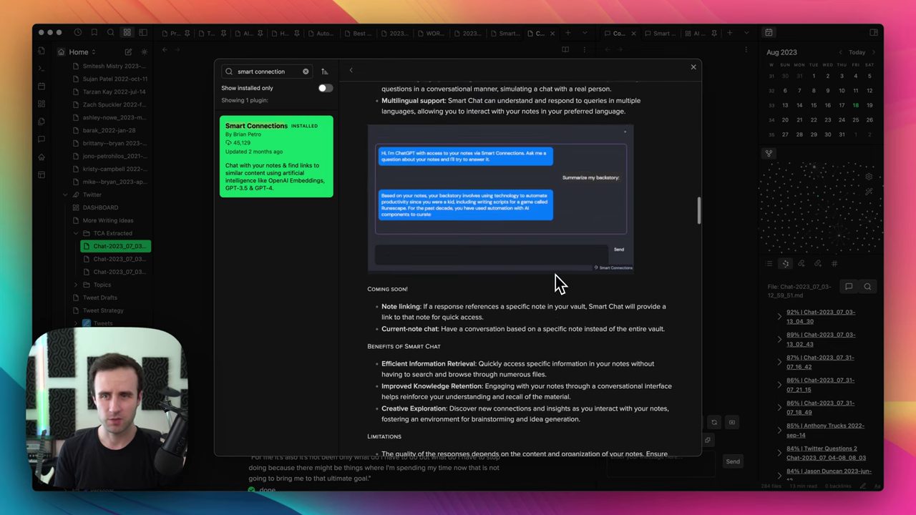
scroll(555, 274, "up", 7)
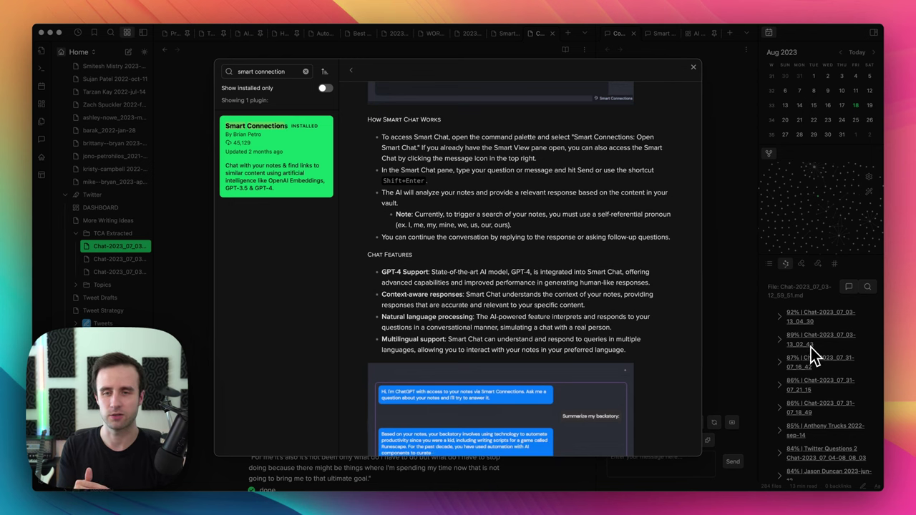
Step: Replace the community plugin search with "copilot" and open the Copilot plugin's details
scroll(587, 297, "up", 3)
scroll(576, 322, "up", 15)
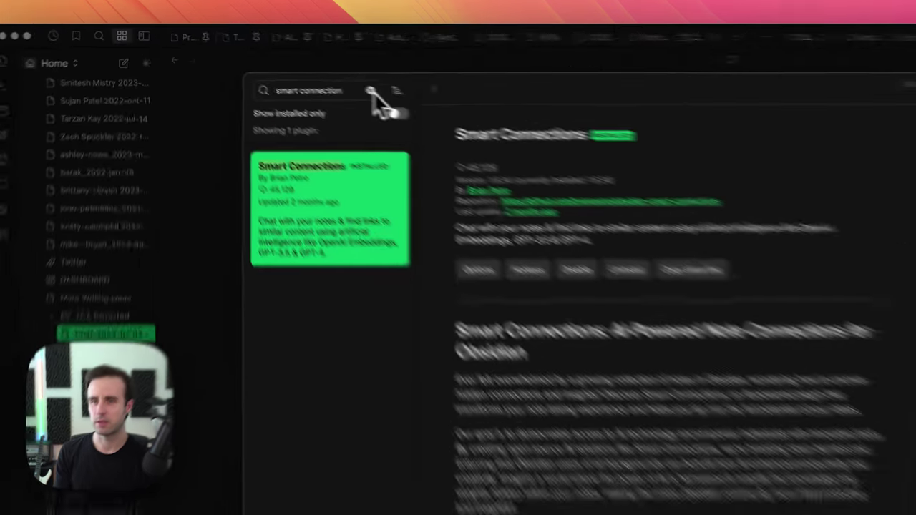
left_click(371, 91)
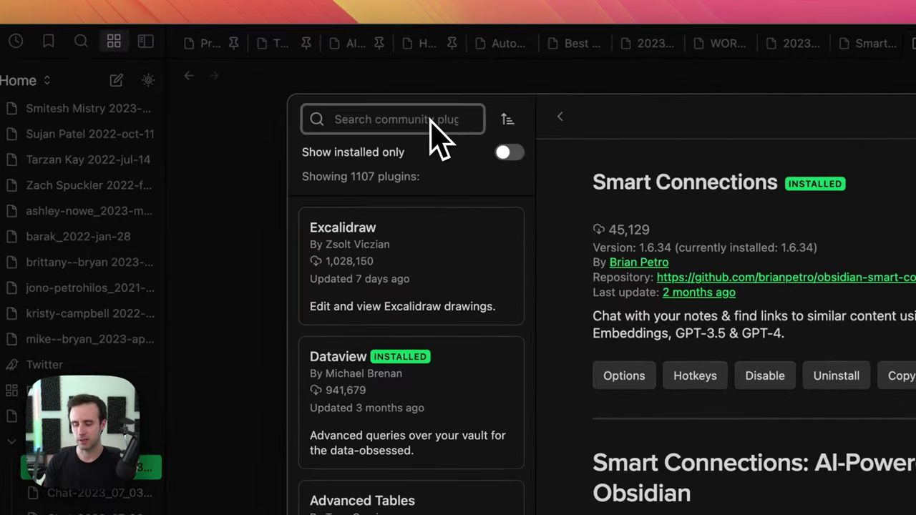
type("coi")
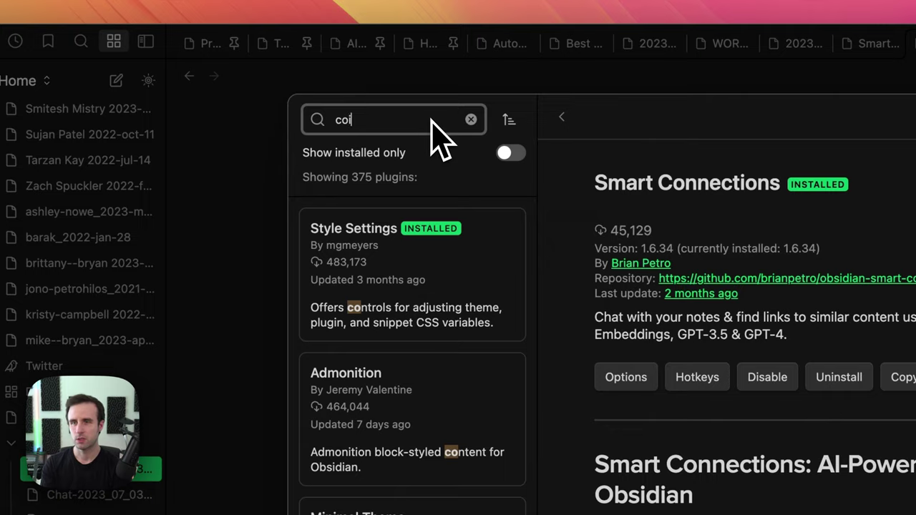
key("BackSpace")
type("pilot")
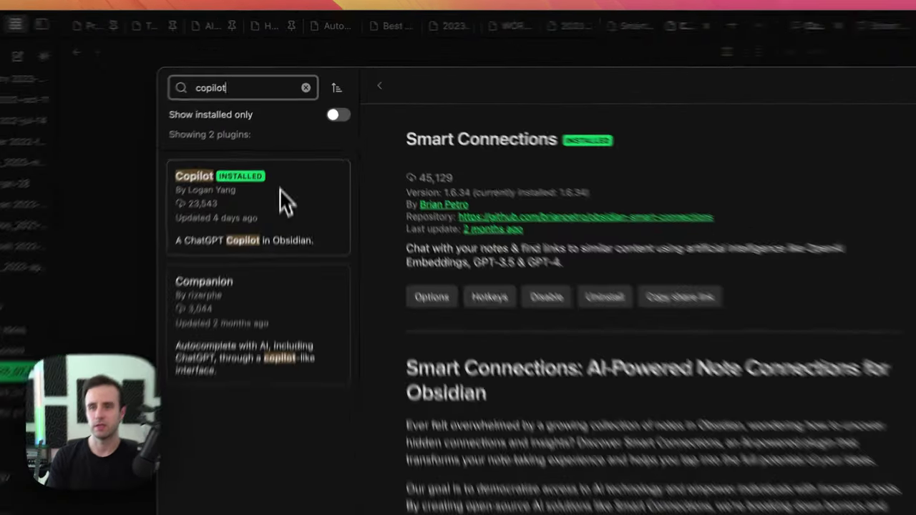
left_click(281, 195)
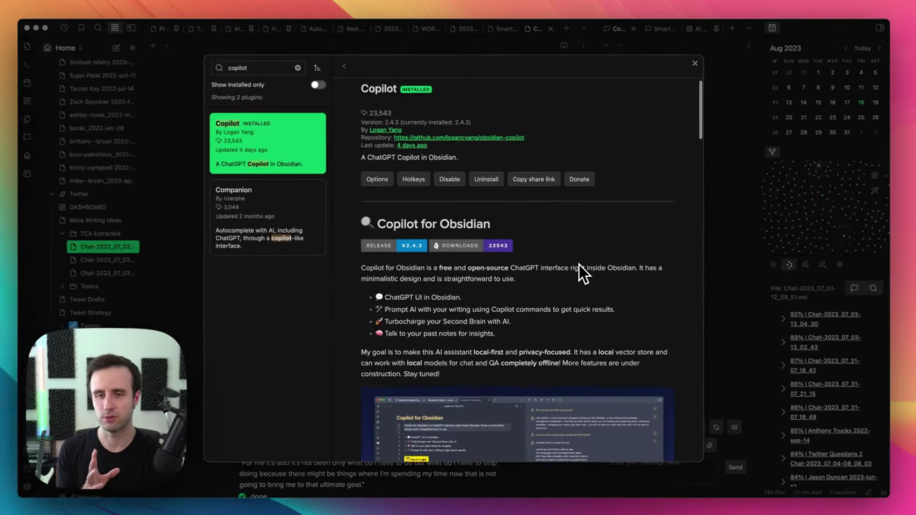
Step: Read the Copilot description from its introduction through the Features list and the Video Demos section
scroll(536, 322, "down", 2)
scroll(580, 264, "down", 1)
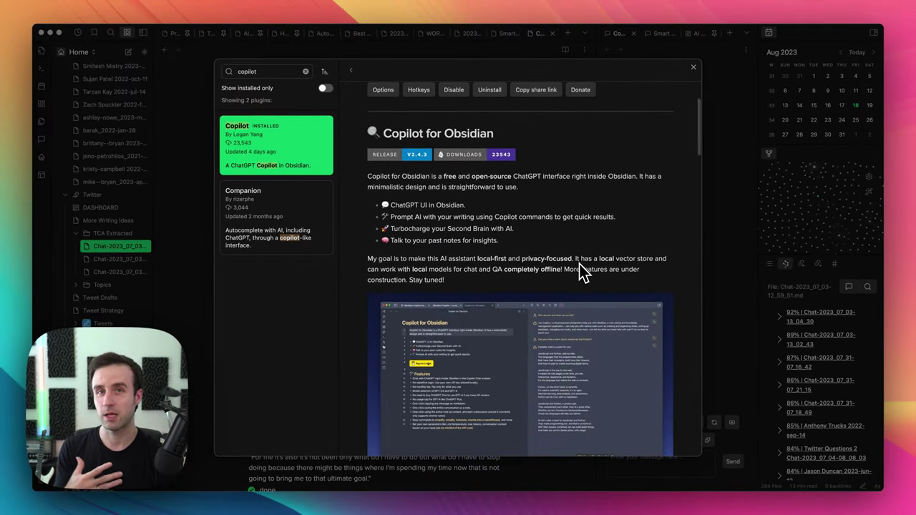
scroll(579, 262, "down", 5)
scroll(567, 261, "down", 5)
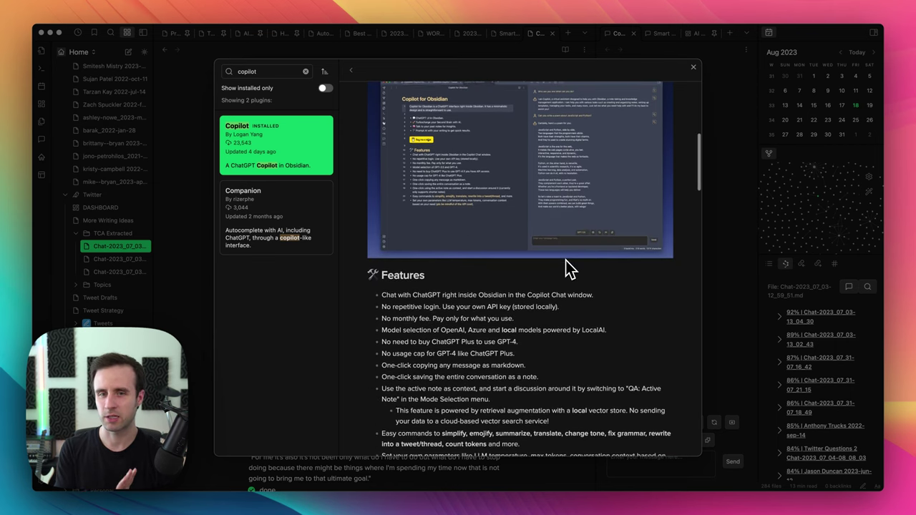
scroll(566, 261, "down", 1)
scroll(579, 270, "up", 5)
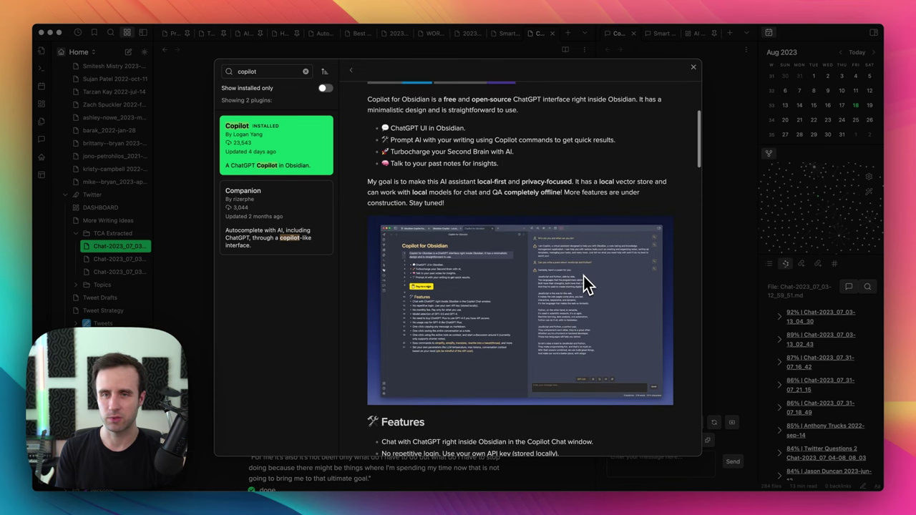
scroll(523, 258, "down", 2)
scroll(501, 240, "down", 20)
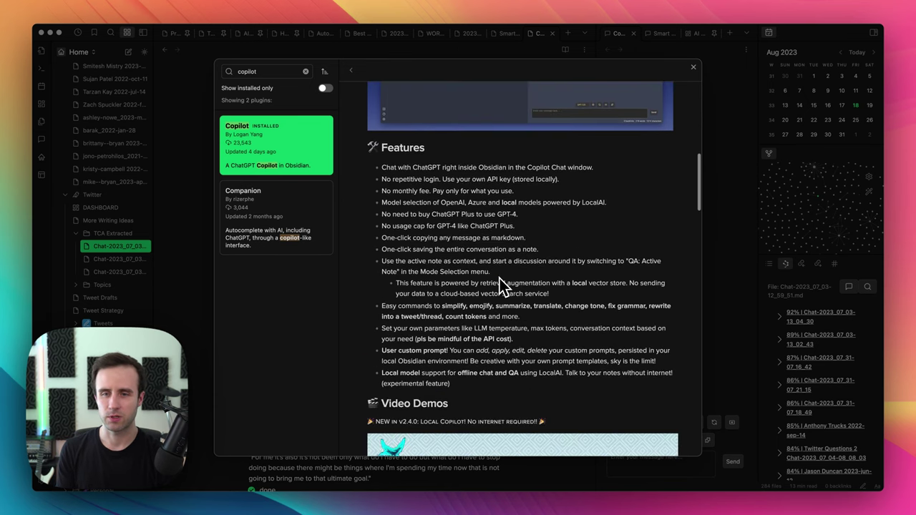
scroll(500, 283, "down", 6)
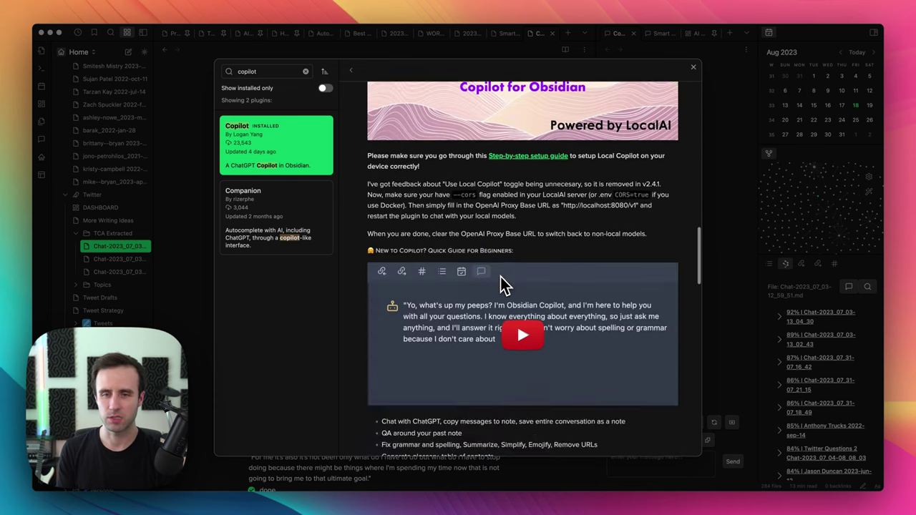
Step: Review the Local Copilot demo and setup notes, and go back over the plugin's features and introduction
scroll(495, 299, "up", 5)
scroll(491, 318, "up", 1)
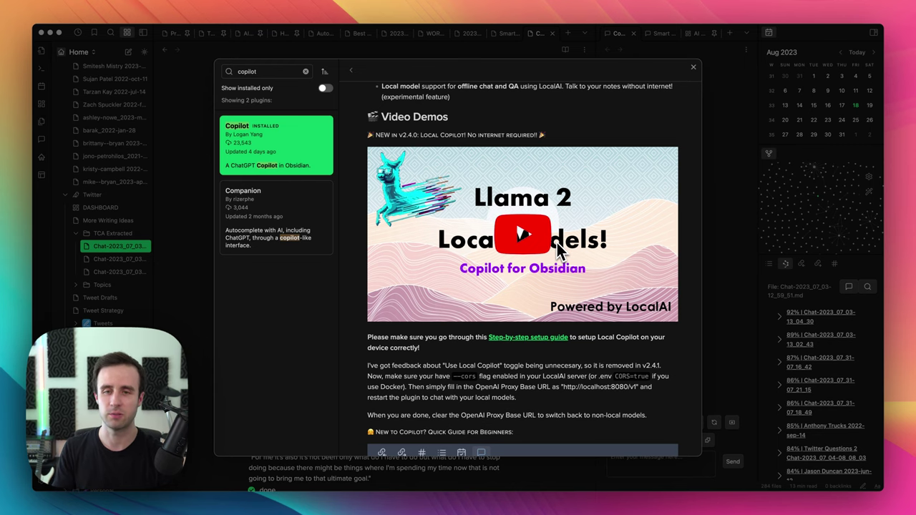
scroll(438, 271, "down", 1)
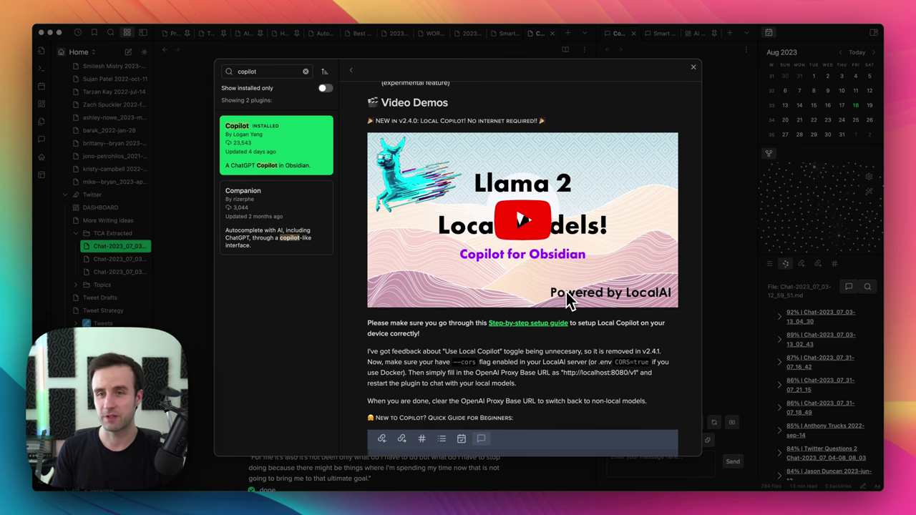
scroll(517, 310, "up", 10)
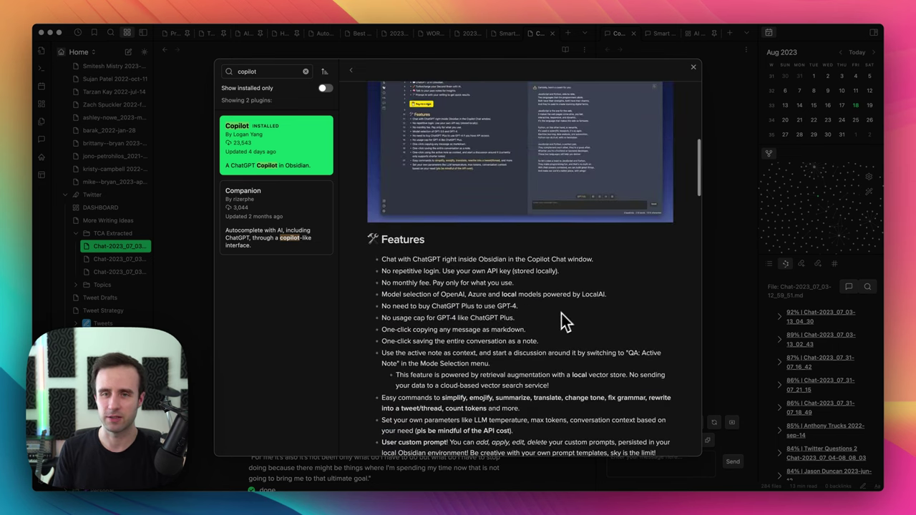
scroll(570, 304, "up", 4)
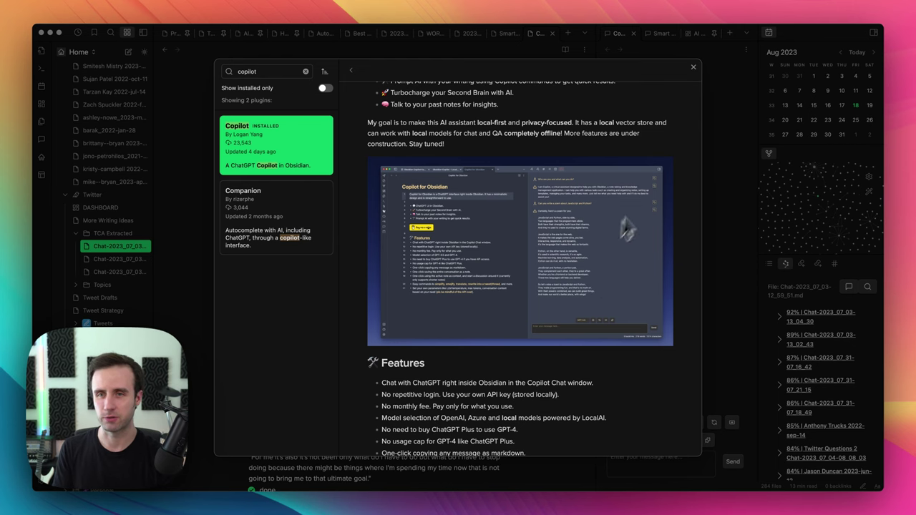
scroll(620, 137, "up", 8)
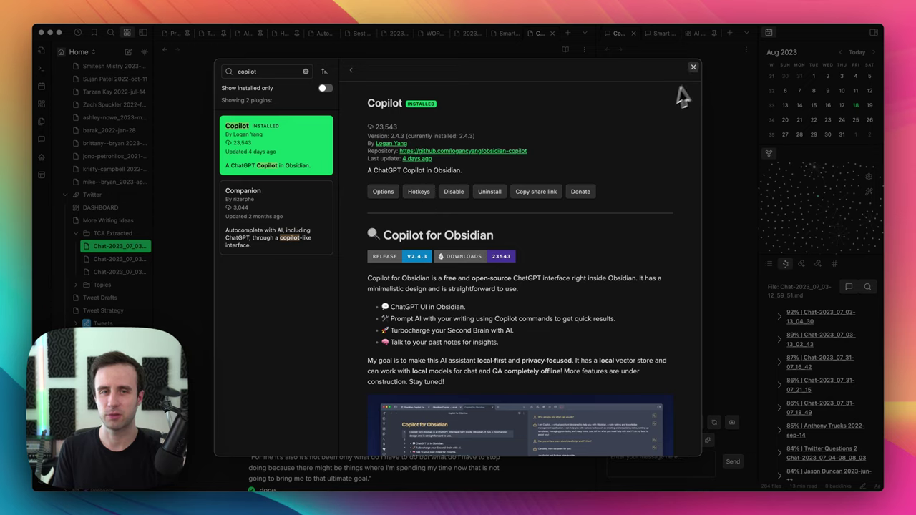
Step: Close the plugin browser and the settings to return to the Chat-2023_07_03-12_59_51 note
left_click(693, 66)
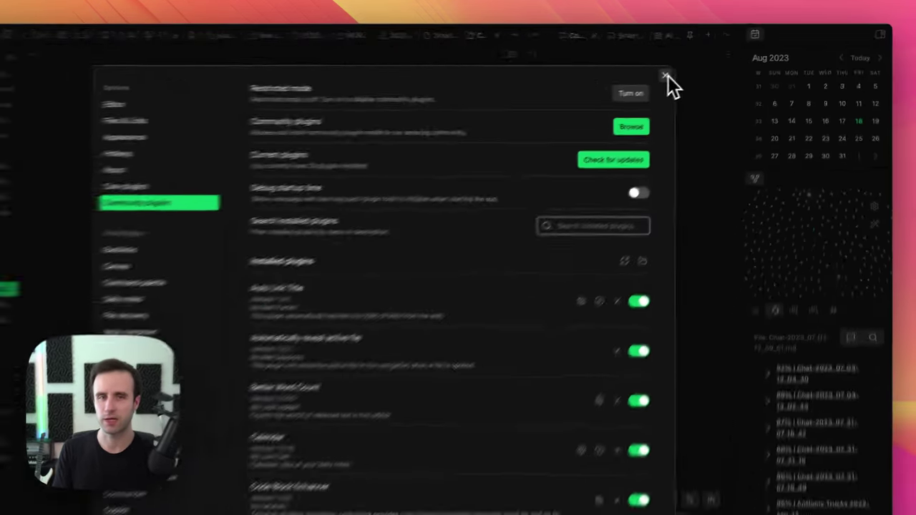
left_click(548, 111)
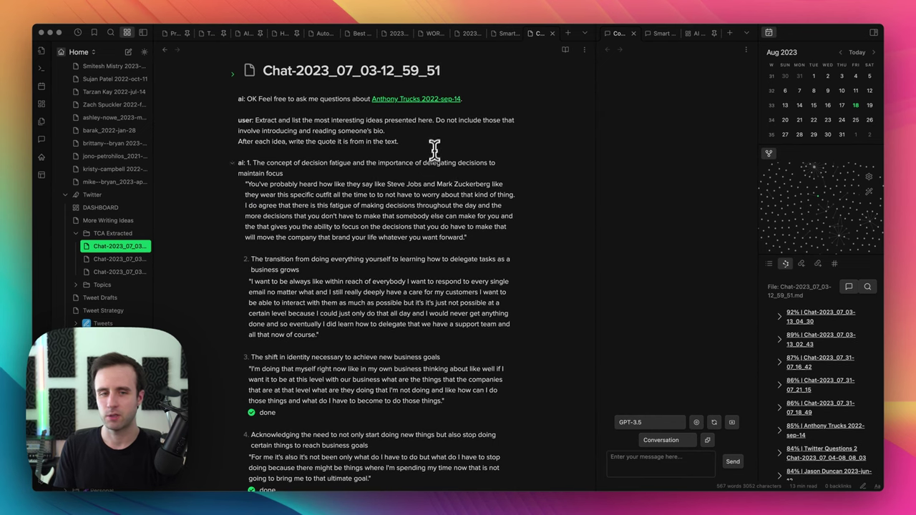
scroll(446, 212, "down", 5)
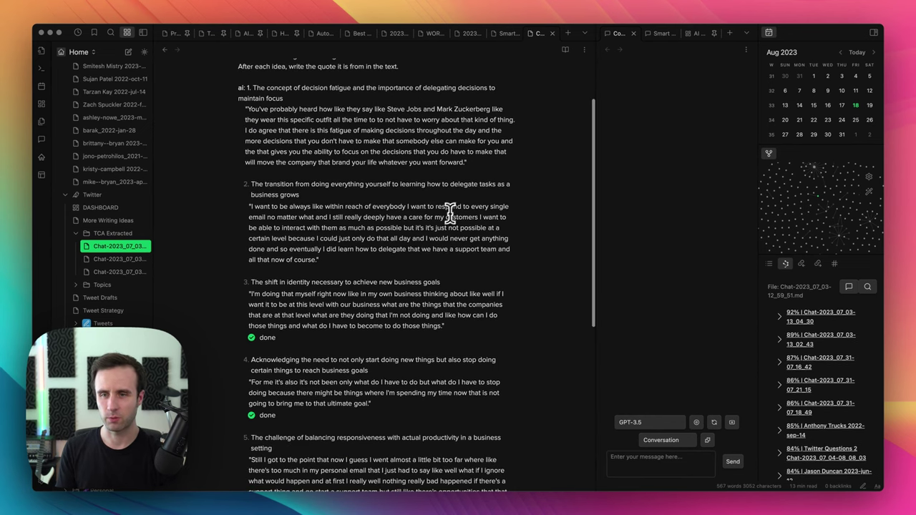
scroll(447, 218, "up", 5)
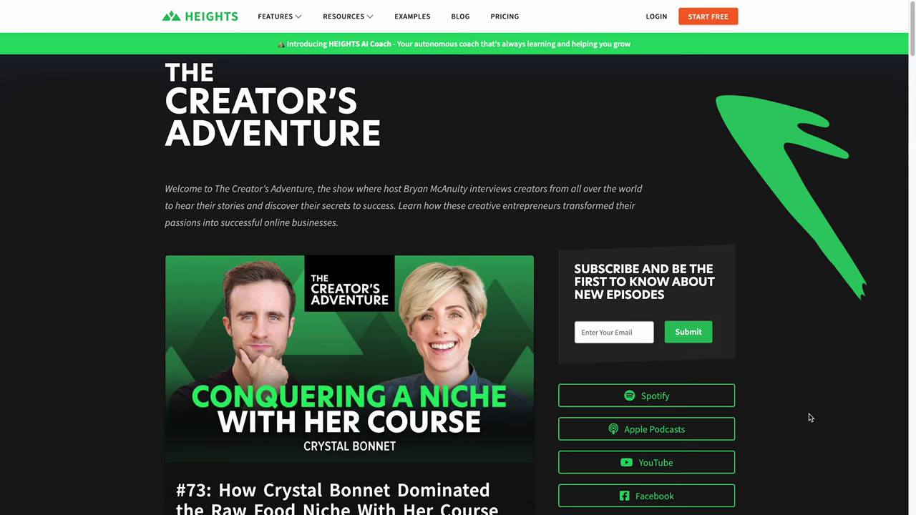
Step: Look through The Creator's Adventure podcast page and the Heights Platform YouTube channel in the web browser
scroll(811, 418, "down", 5)
scroll(810, 419, "down", 10)
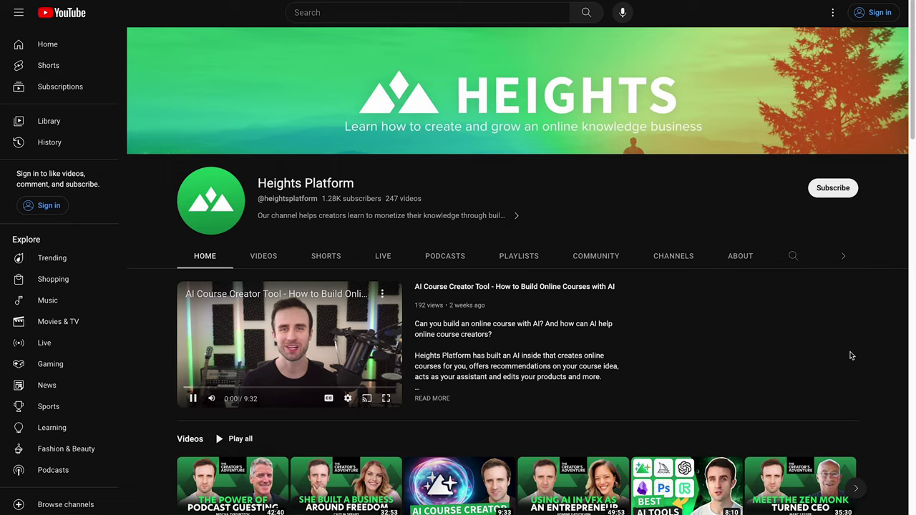
scroll(852, 353, "down", 4)
scroll(852, 356, "down", 10)
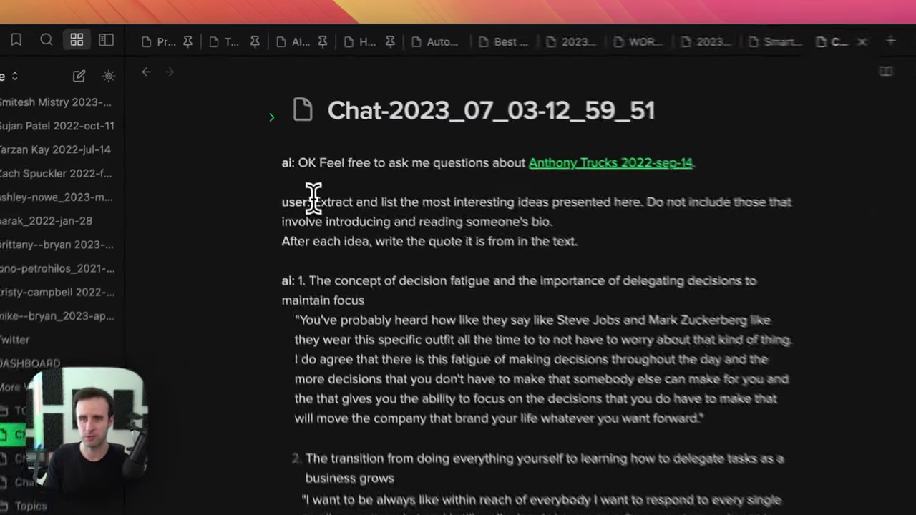
Step: Copy the user prompt about extracting interesting ideas with quotes from the chat note, and open the 2023-mar-07 interview transcript
left_click_drag(315, 201, 607, 236)
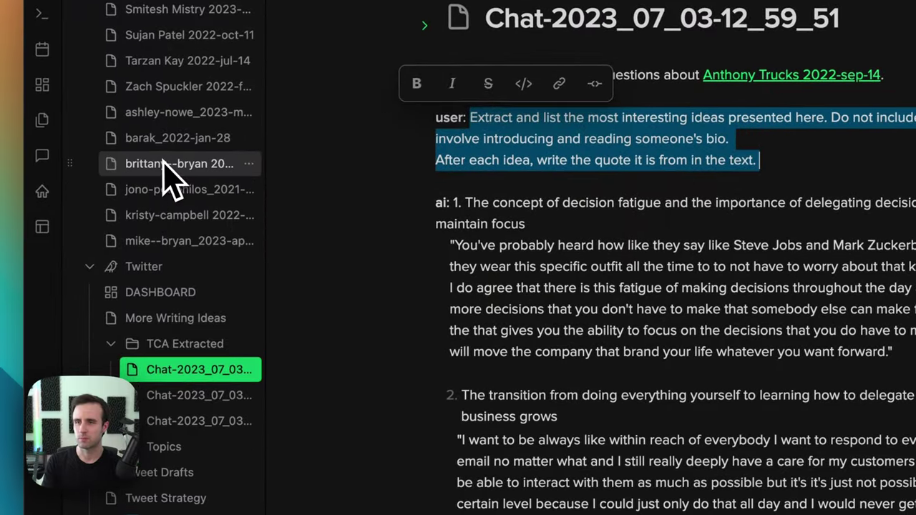
left_click(167, 166)
scroll(172, 186, "up", 5)
scroll(182, 262, "up", 5)
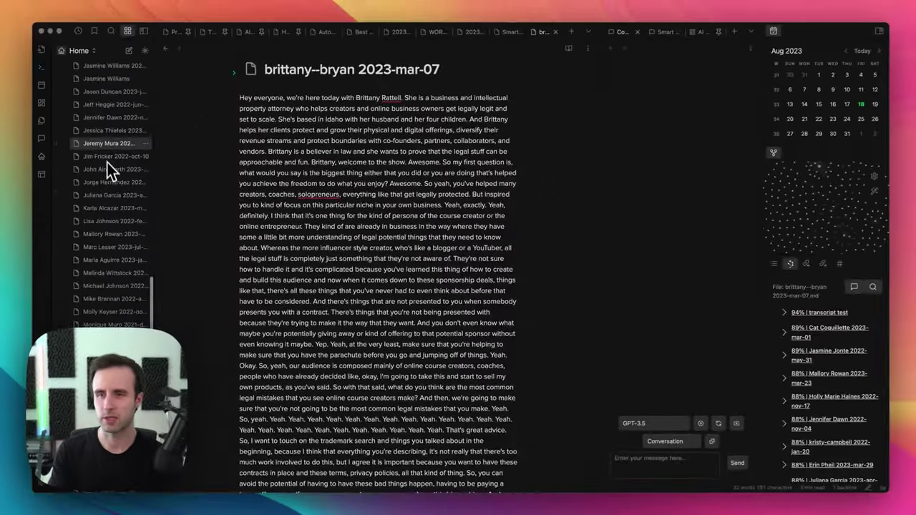
scroll(107, 160, "down", 1)
scroll(331, 200, "down", 20)
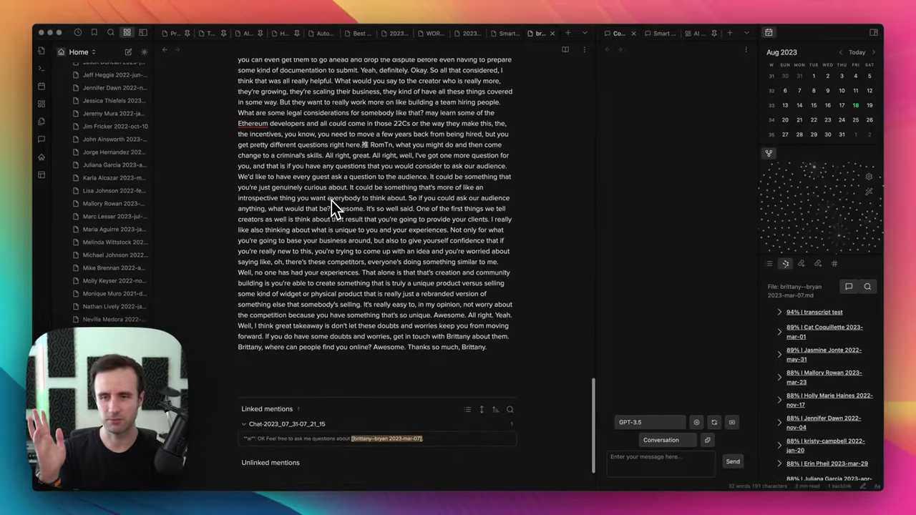
scroll(333, 205, "up", 20)
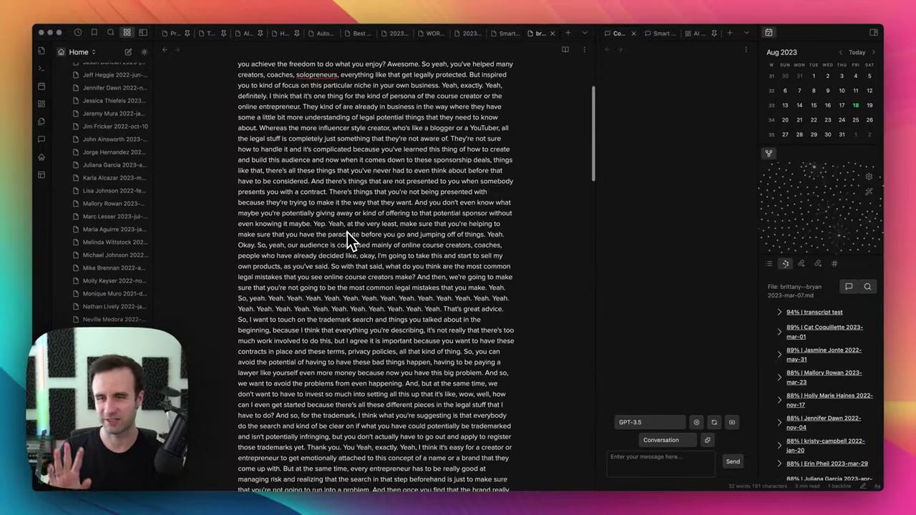
scroll(348, 233, "up", 3)
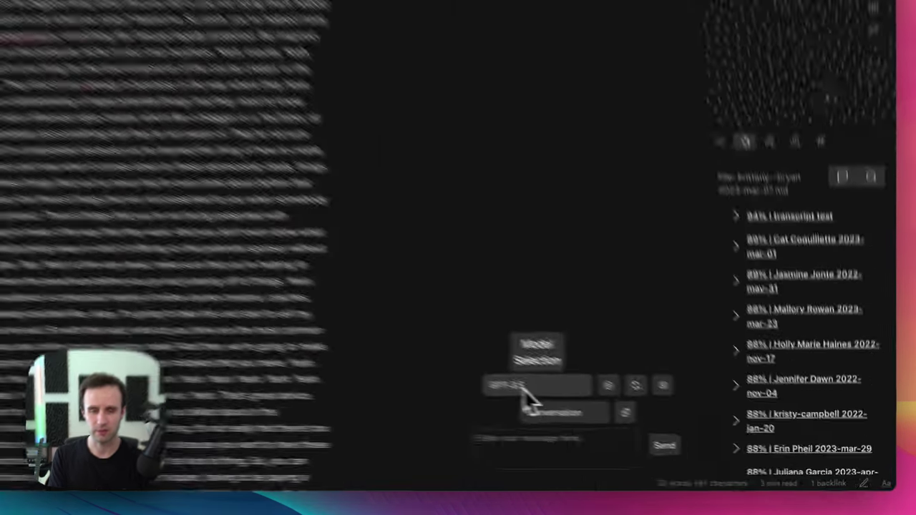
Step: Set the Copilot chat model to GPT-4 and its mode to QA: Active Note
left_click(648, 424)
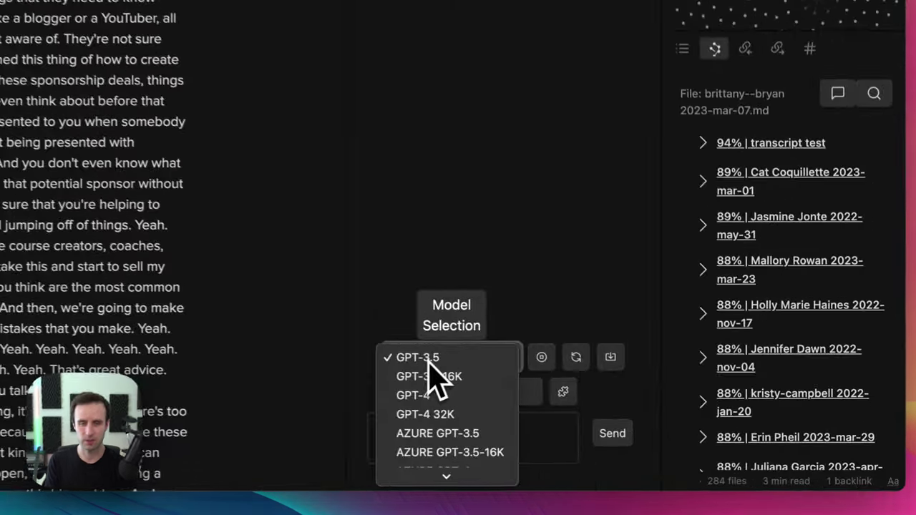
key("Escape")
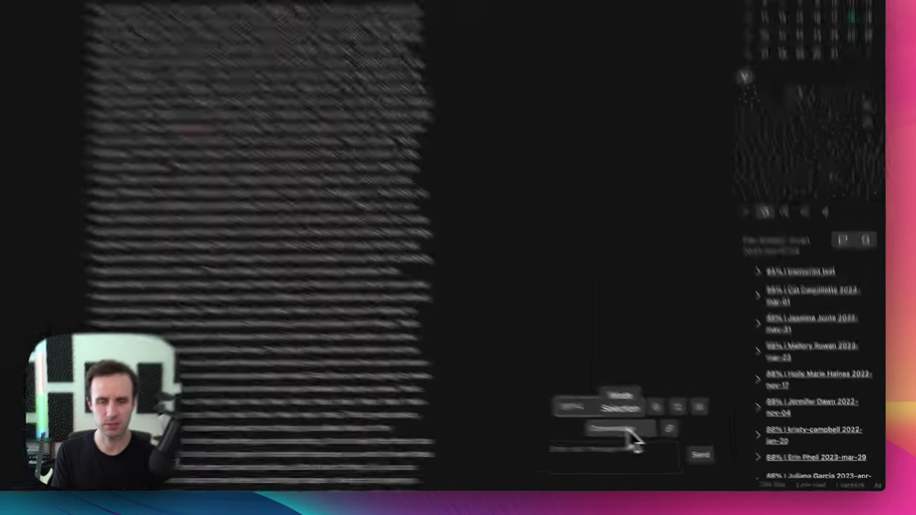
left_click(662, 440)
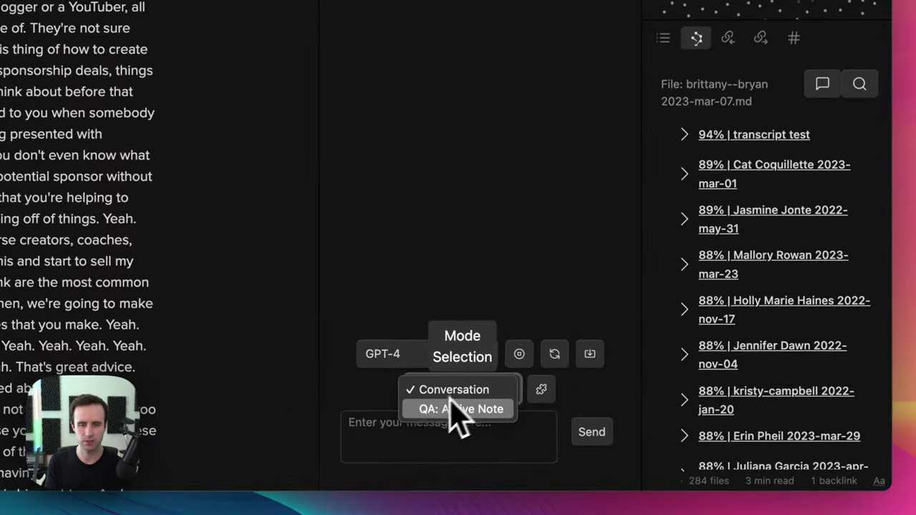
left_click(440, 409)
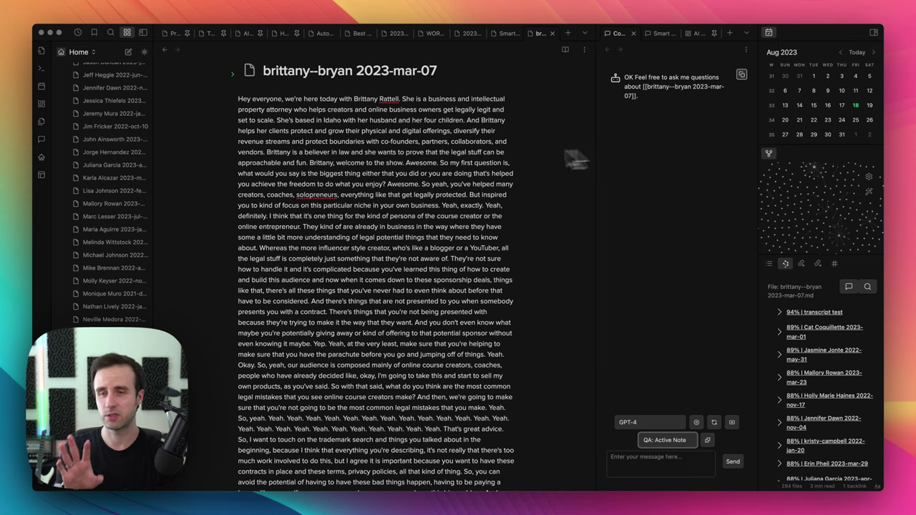
Step: Paste the copied idea-extraction prompt into the Copilot chat message for the open transcript and check its full wording
scroll(430, 191, "down", 10)
scroll(429, 191, "down", 15)
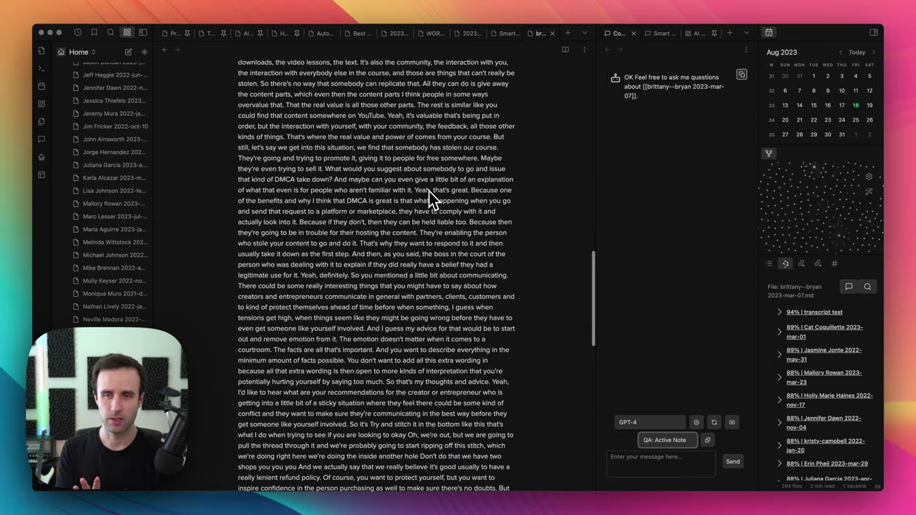
scroll(430, 194, "down", 10)
scroll(422, 215, "up", 20)
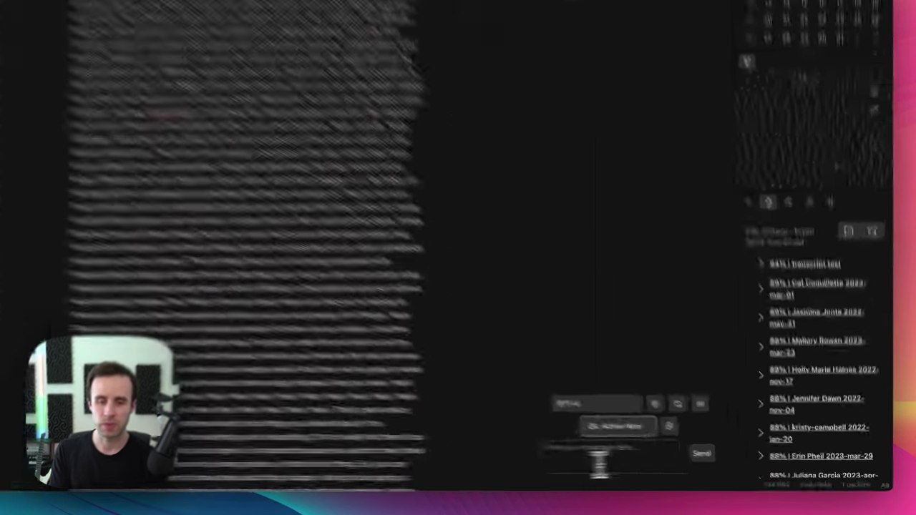
left_click(644, 470)
key("super+v")
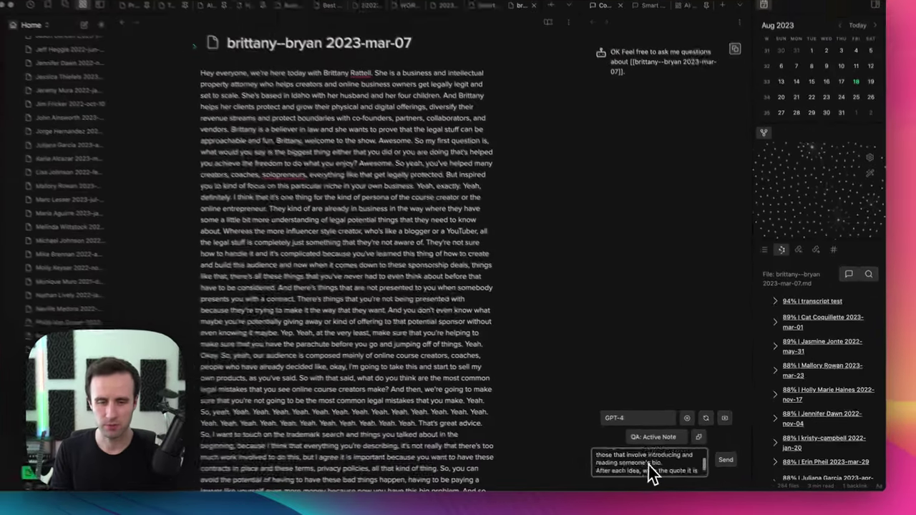
scroll(503, 439, "up", 2)
scroll(659, 471, "down", 1)
scroll(691, 478, "up", 1)
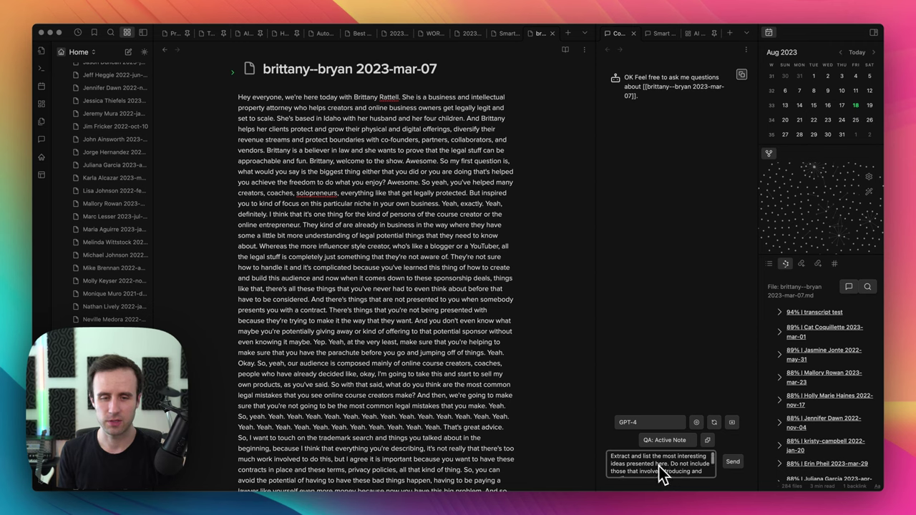
scroll(663, 469, "down", 1)
scroll(665, 467, "down", 2)
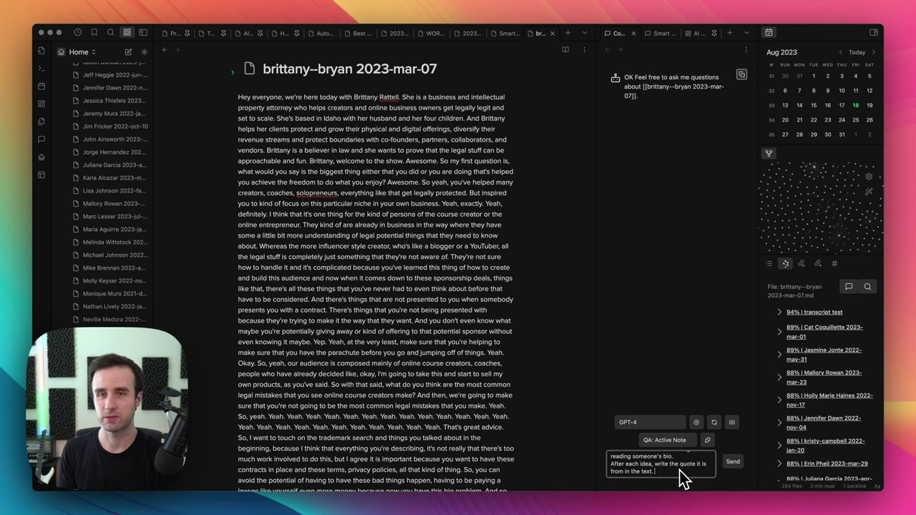
Step: Send the idea-extraction prompt to Copilot and read through the ideas and quotes in its answer
scroll(679, 471, "up", 3)
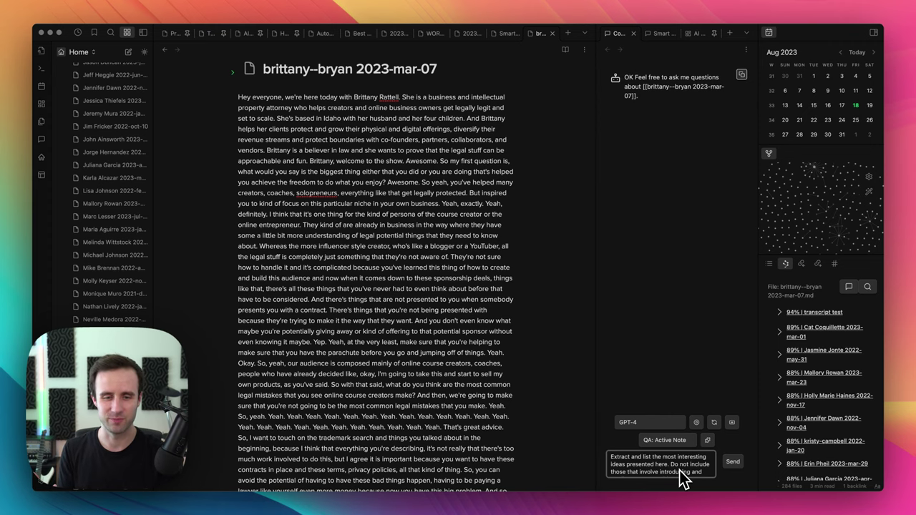
left_click(735, 463)
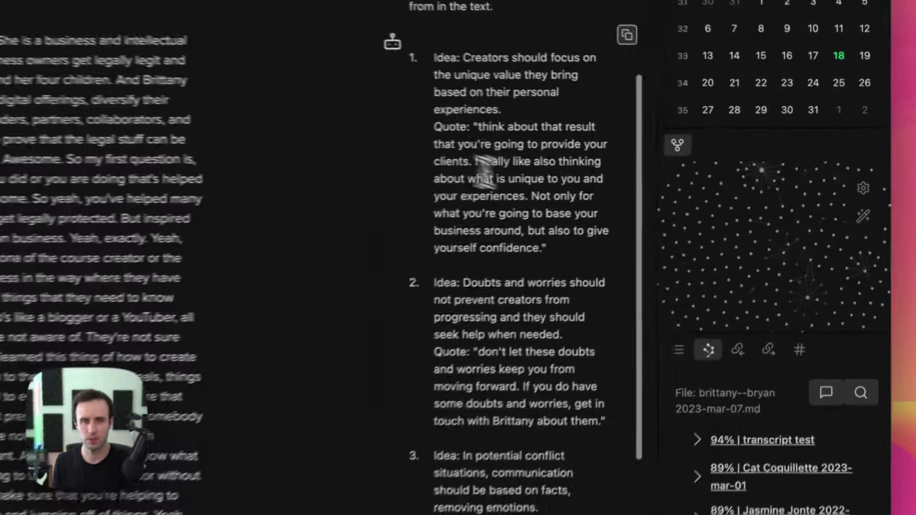
left_click_drag(638, 82, 698, 165)
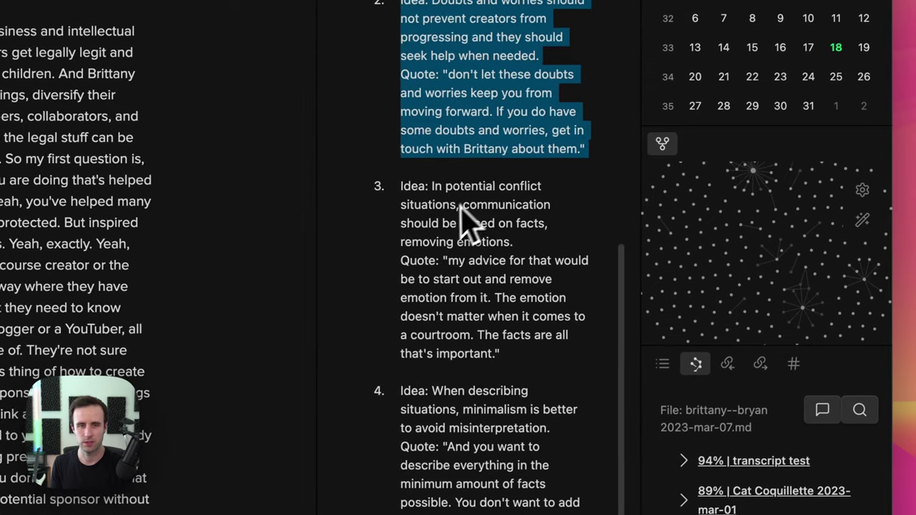
left_click(454, 206)
left_click_drag(448, 261, 503, 360)
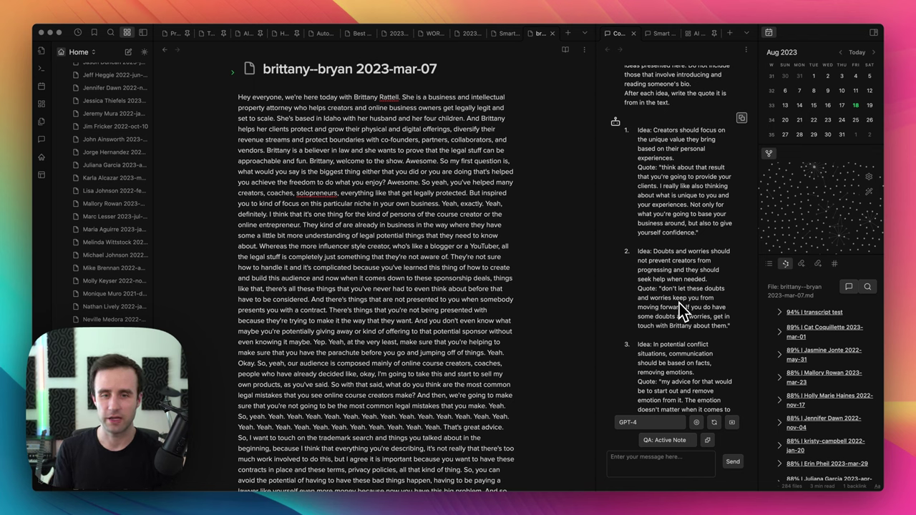
scroll(679, 303, "down", 5)
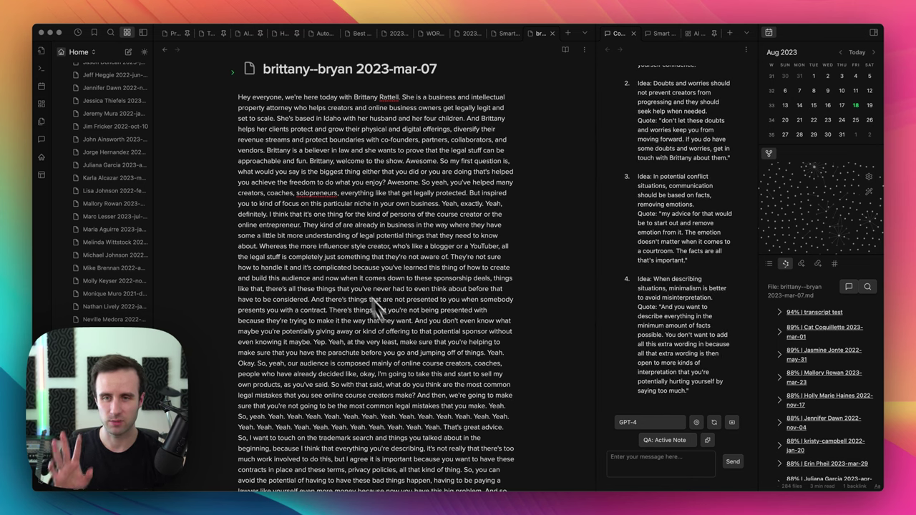
scroll(400, 337, "down", 2)
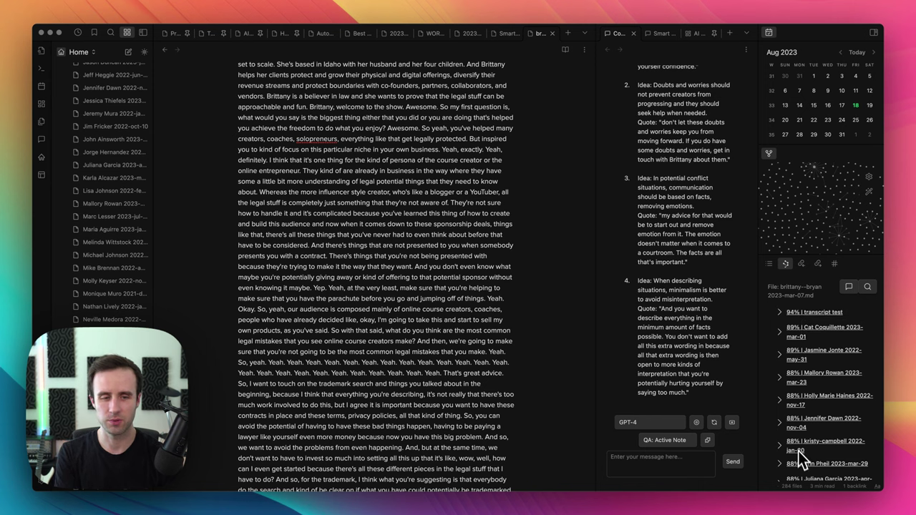
Step: Look through the Smart Connections list of notes related to the open interview transcript
scroll(802, 419, "down", 3)
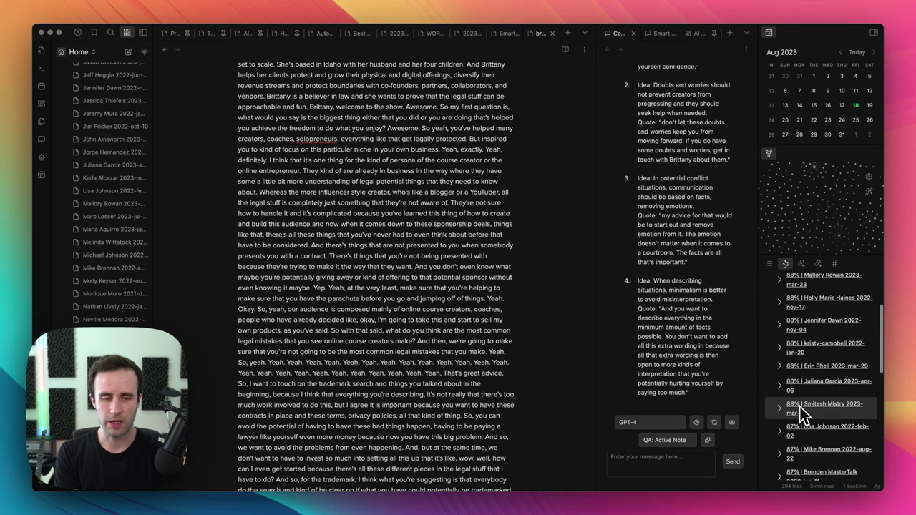
scroll(823, 411, "up", 3)
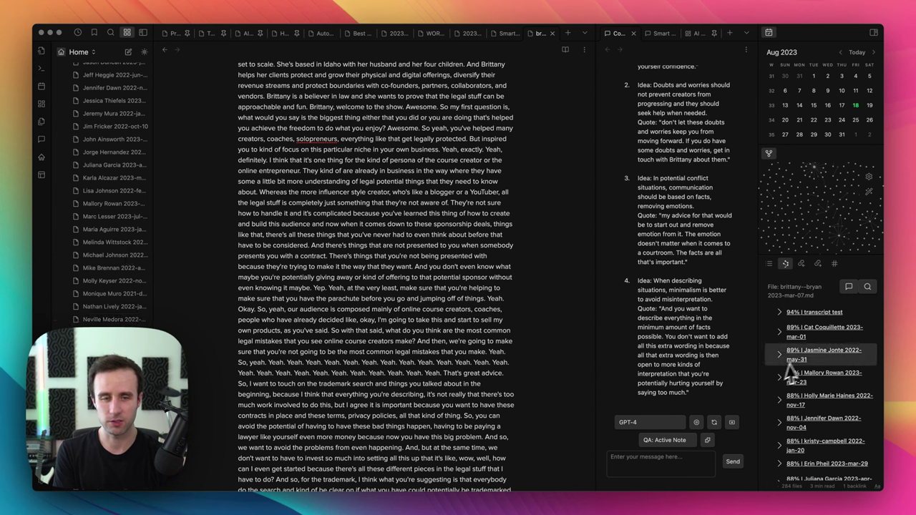
scroll(808, 355, "down", 1)
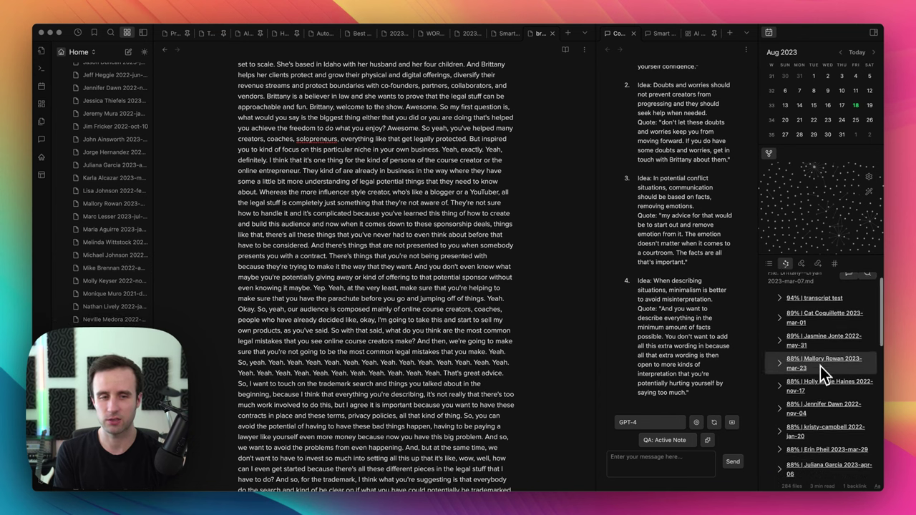
scroll(821, 371, "down", 10)
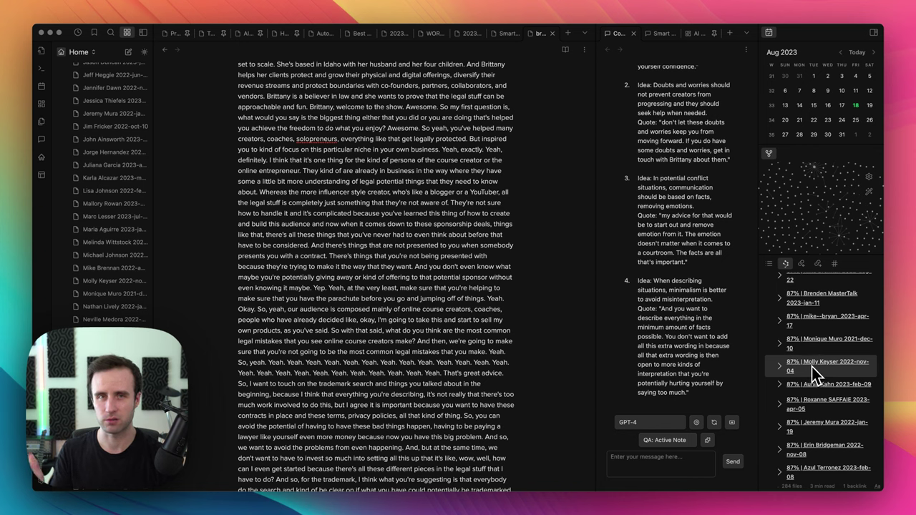
scroll(838, 376, "up", 4)
scroll(835, 390, "up", 6)
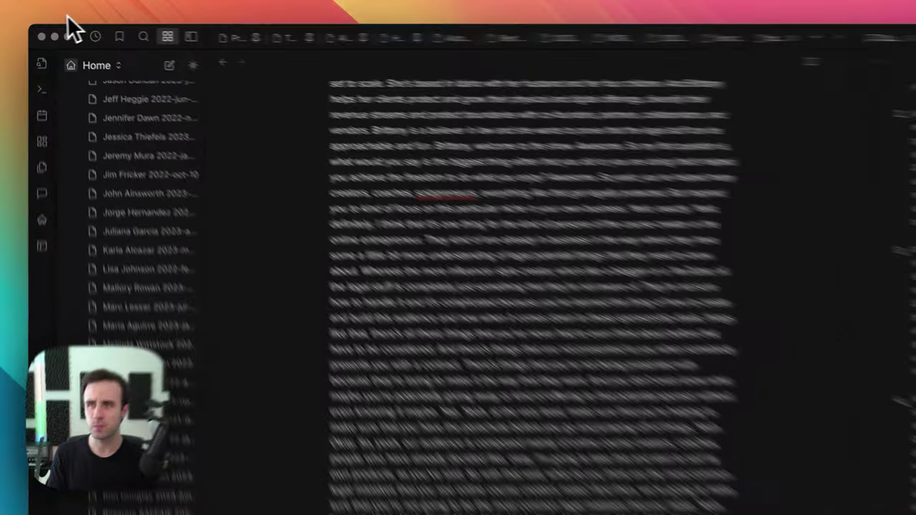
Step: Review the Copilot and Smart Connections plugin settings, including their OpenAI API key fields, and close the settings
left_click(65, 14)
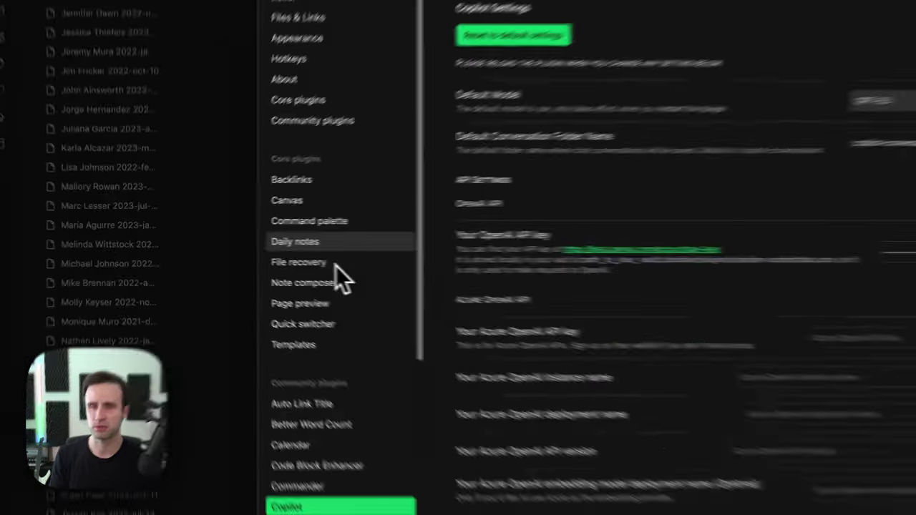
scroll(270, 255, "down", 3)
scroll(270, 255, "down", 5)
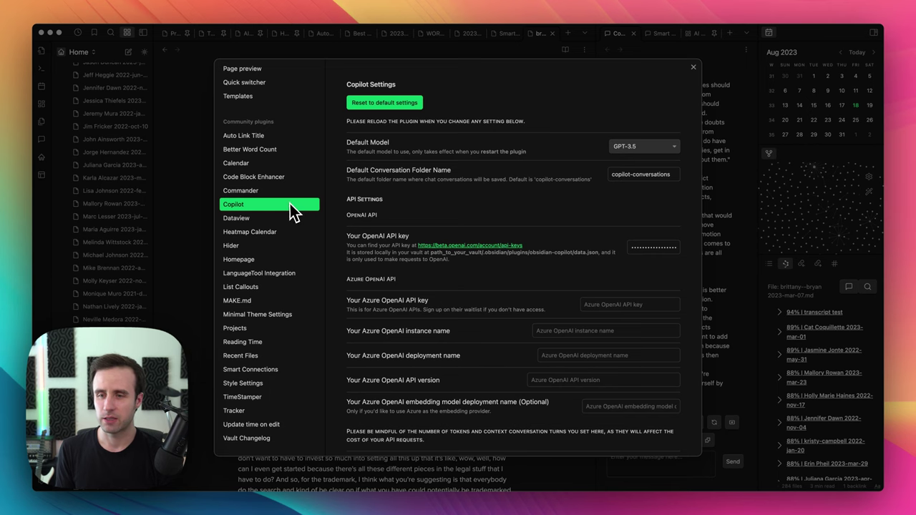
left_click(272, 369)
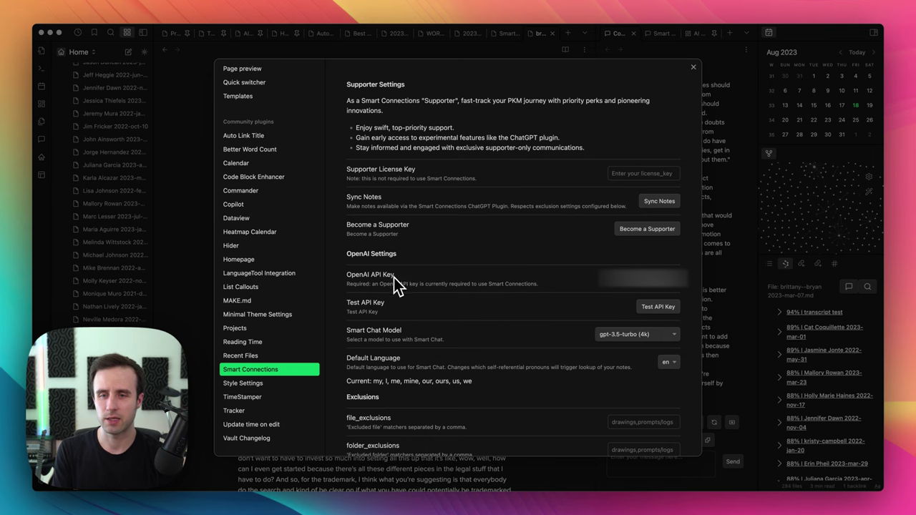
scroll(478, 299, "down", 1)
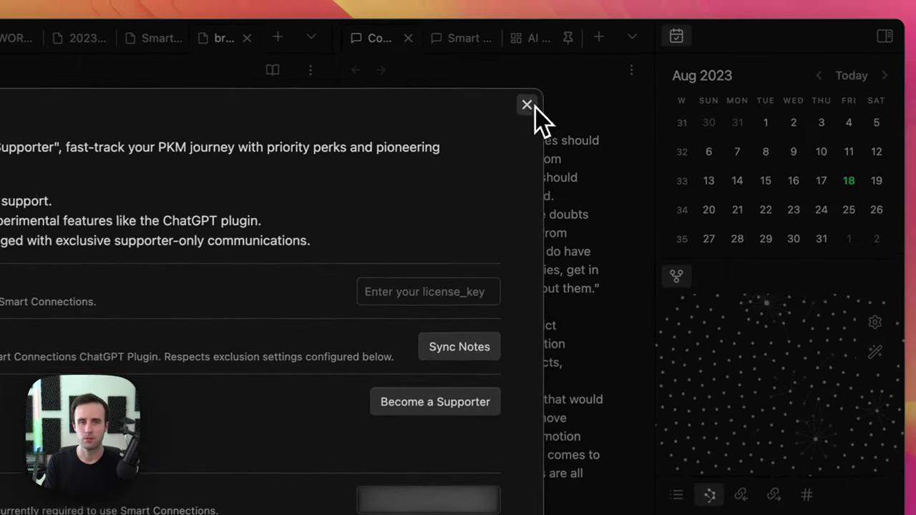
left_click(693, 67)
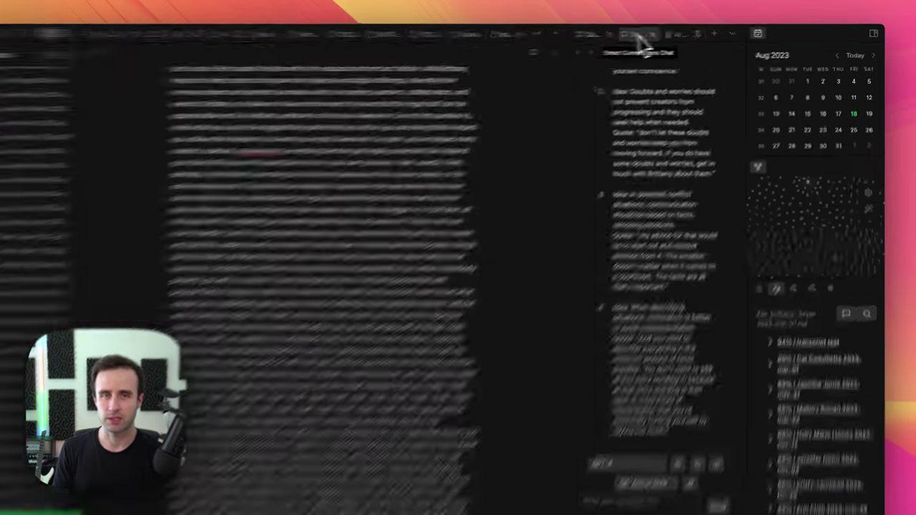
Step: Ask Smart Connections chat "Based on my notes what the most unexpected things I have said about creating online courses?"
left_click(660, 33)
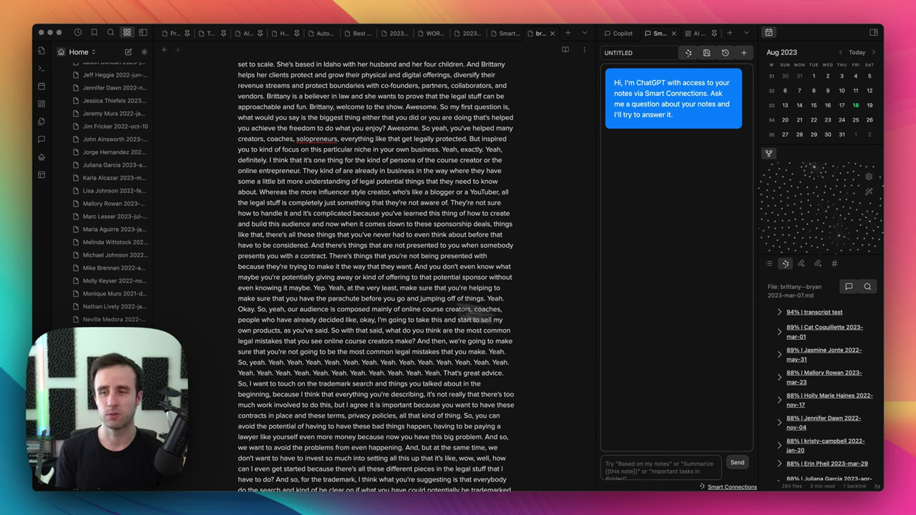
scroll(129, 308, "up", 10)
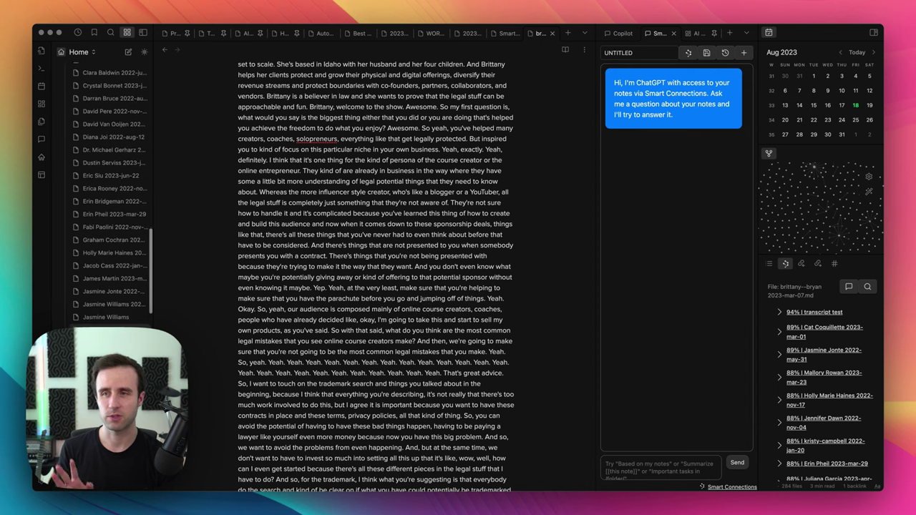
scroll(115, 315, "down", 3)
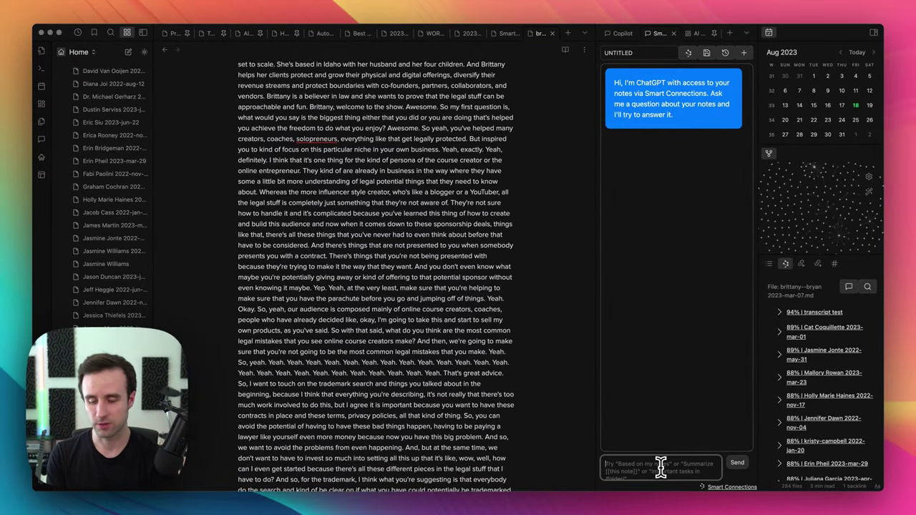
type("Bas")
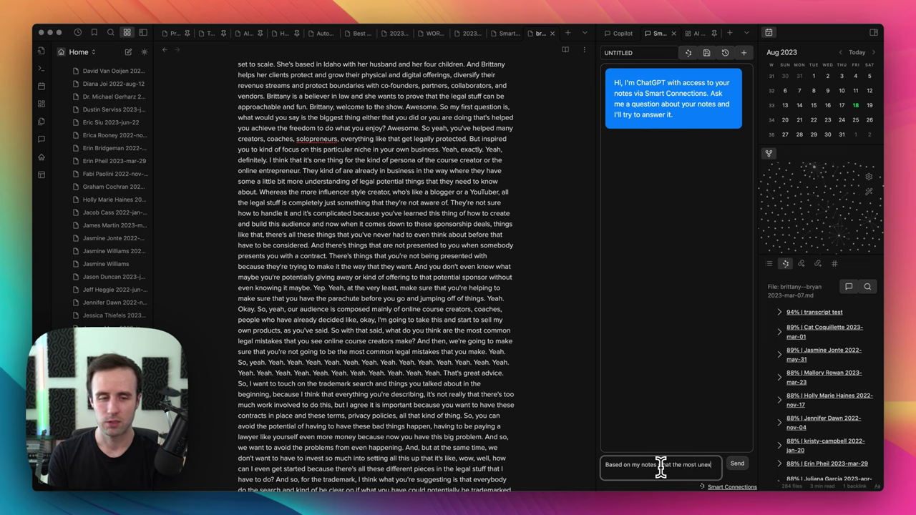
type("ped")
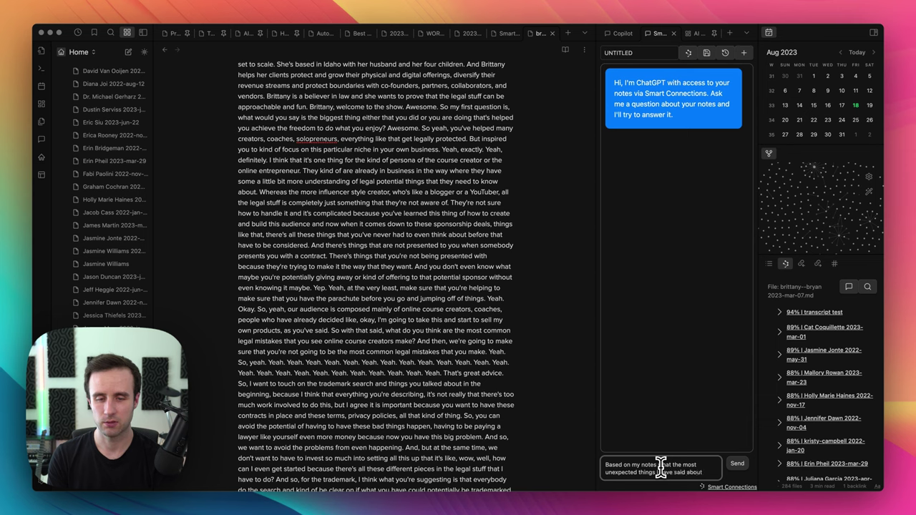
type("reating online courses?")
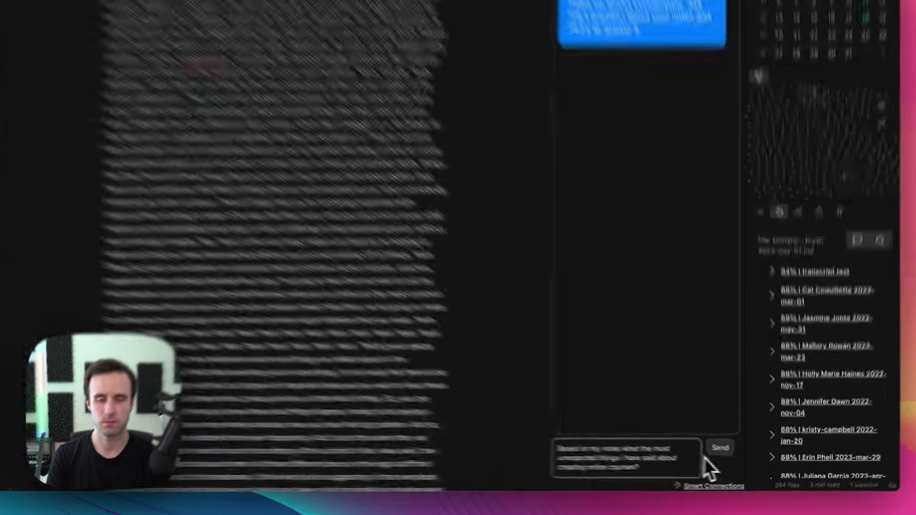
left_click(738, 456)
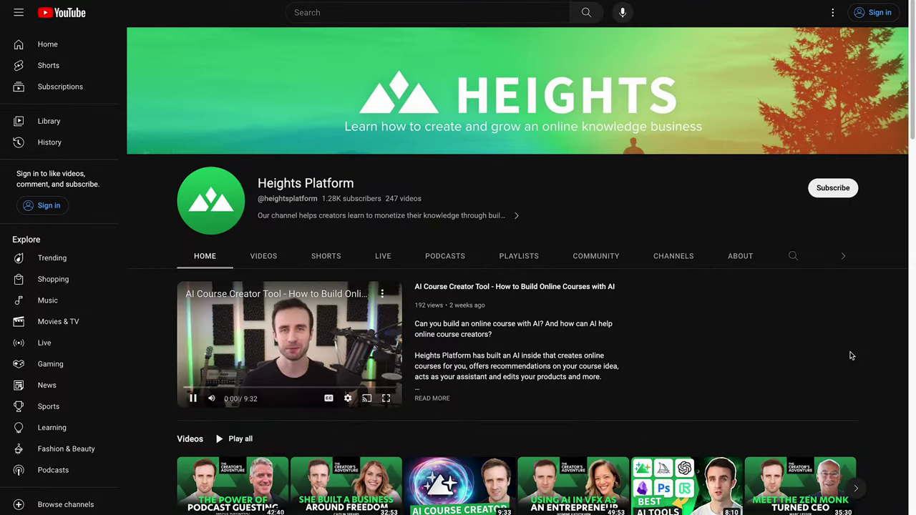
Step: Switch to the web browser and look through the Heights Platform YouTube channel page
scroll(850, 355, "down", 8)
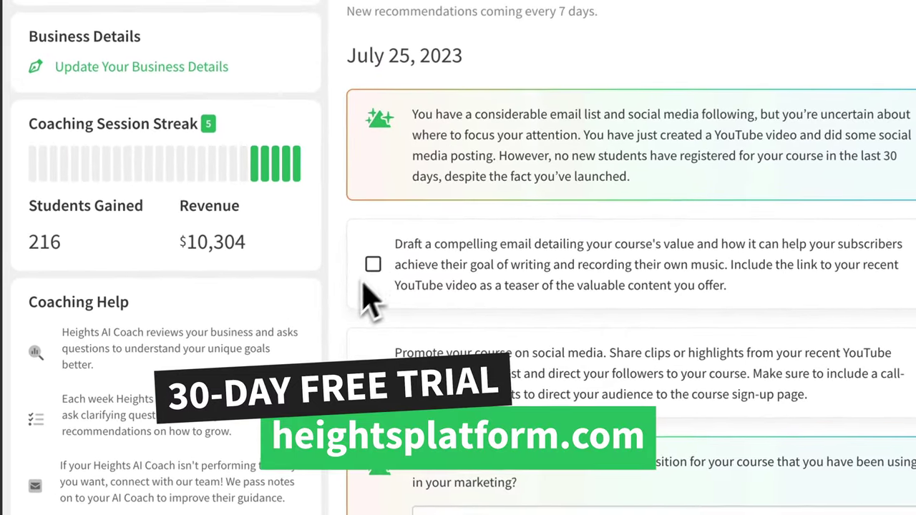
Step: Switch to Heights AI Coach and mark the recommendation to draft a compelling email about the course's value as done
left_click(277, 298)
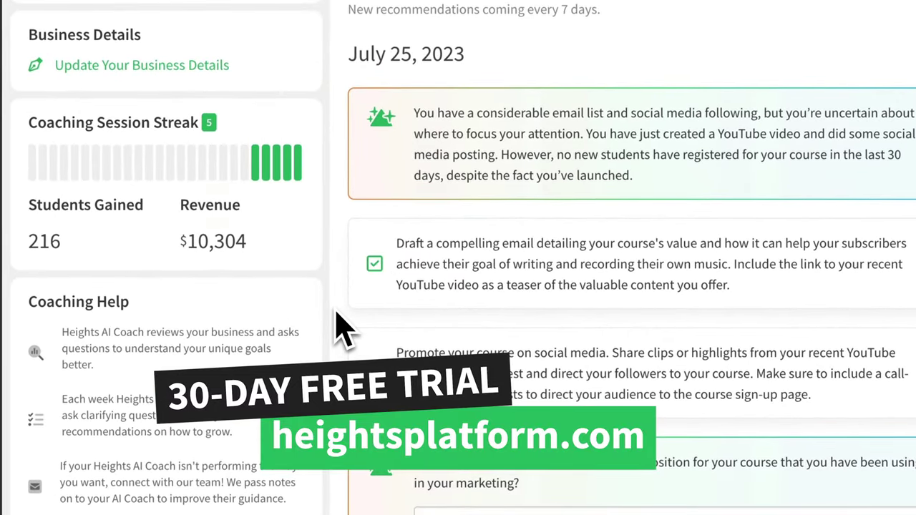